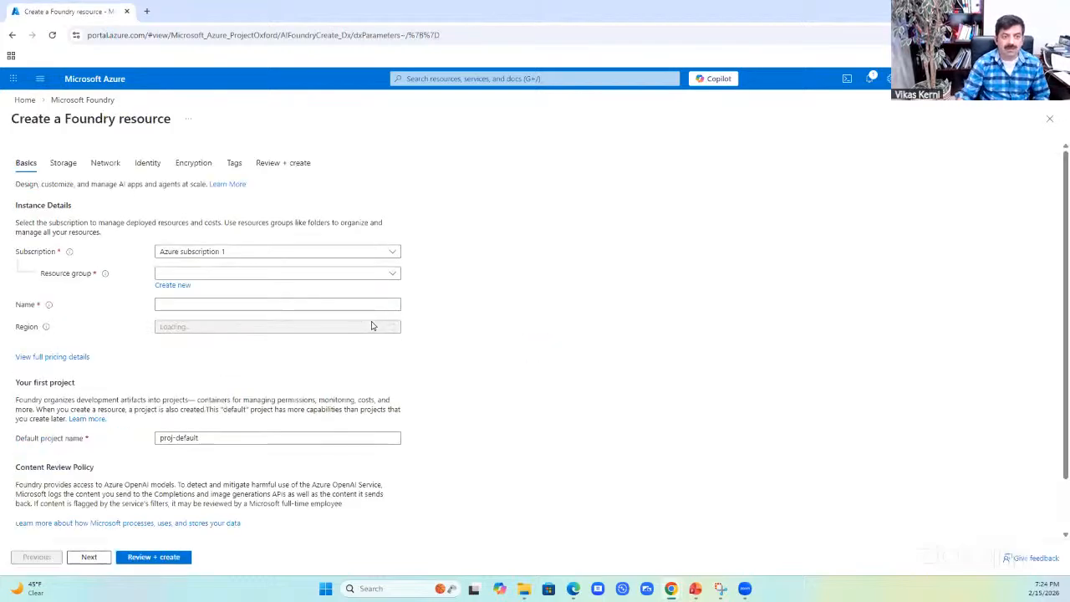
{"action": "left_click", "coordinate": [190, 276]}
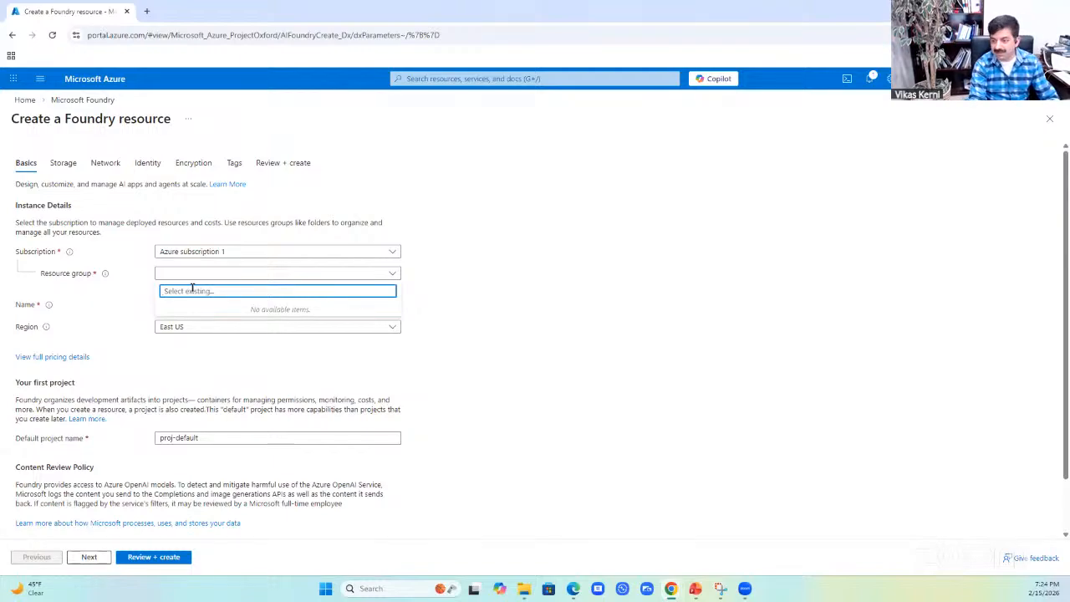
{"action": "type", "text": "Demo"}
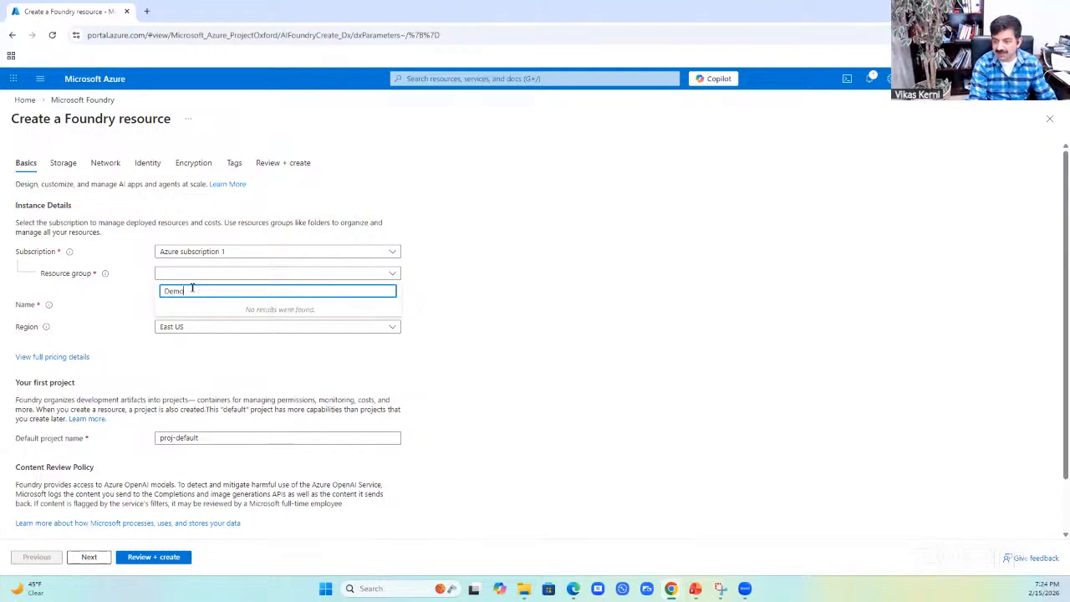
{"action": "type", "text": "021520"}
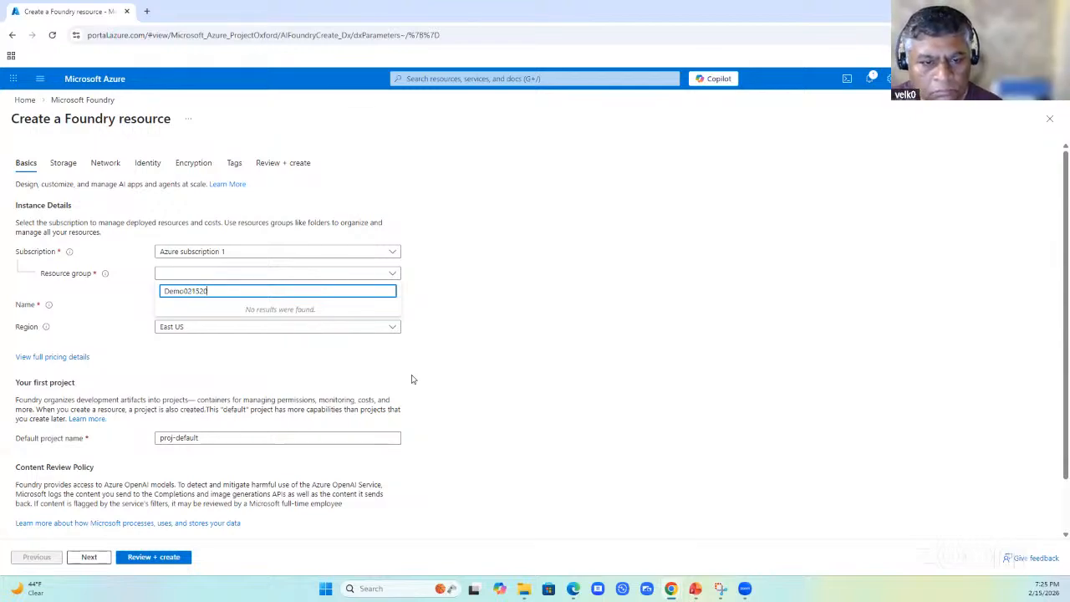
{"action": "type", "text": "262"}
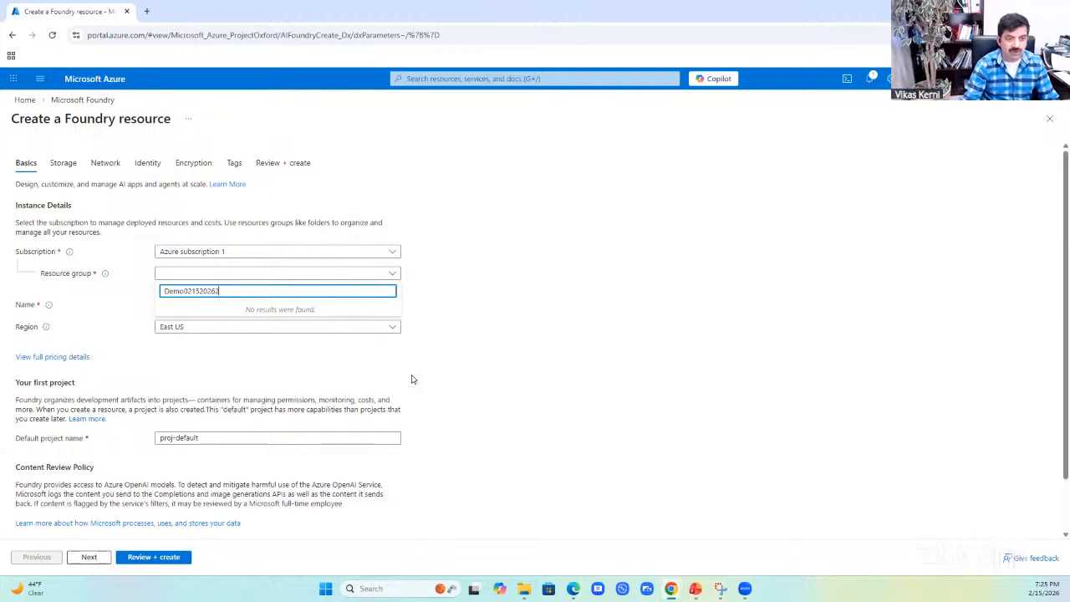
{"action": "left_click", "coordinate": [463, 346]}
{"action": "left_click", "coordinate": [191, 306]}
{"action": "left_click", "coordinate": [182, 276]}
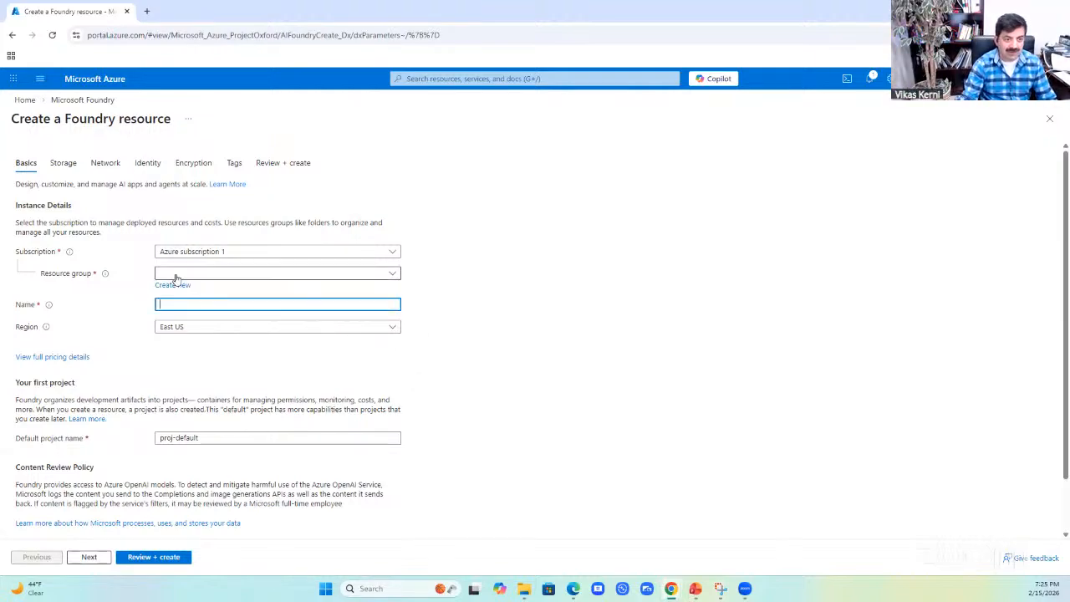
{"action": "left_click", "coordinate": [153, 268]}
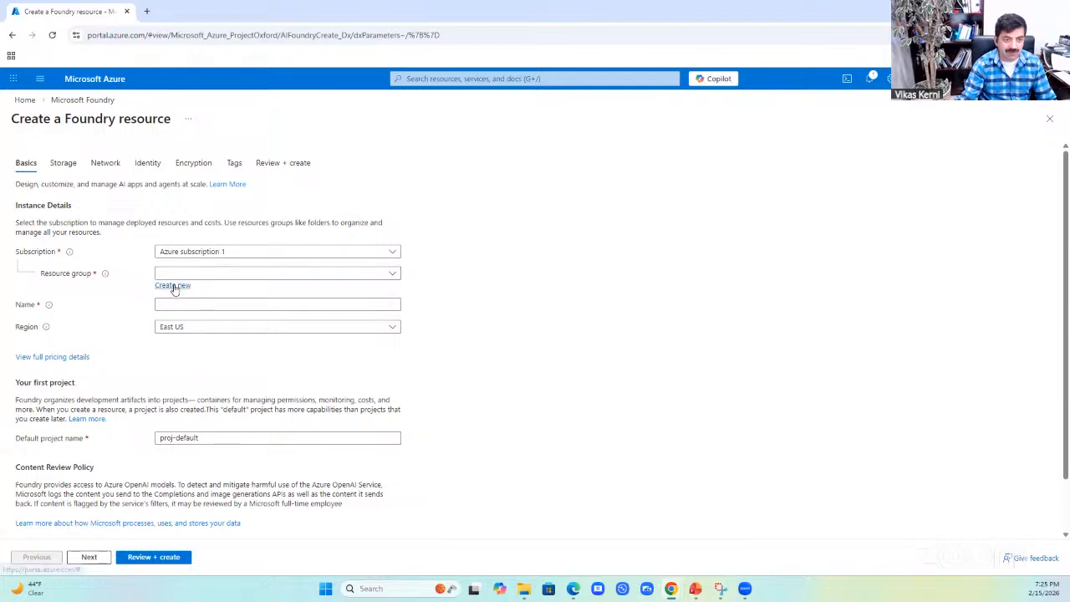
Create a new resource group named Demo021520262 for the Foundry resource
{"action": "left_click", "coordinate": [170, 285]}
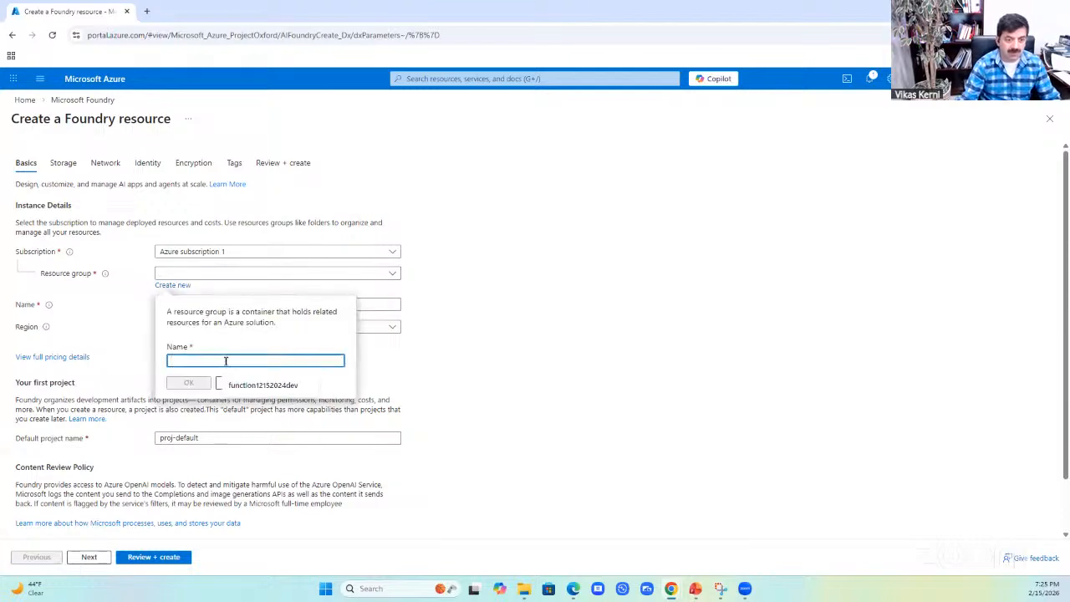
{"action": "type", "text": "Demo021"}
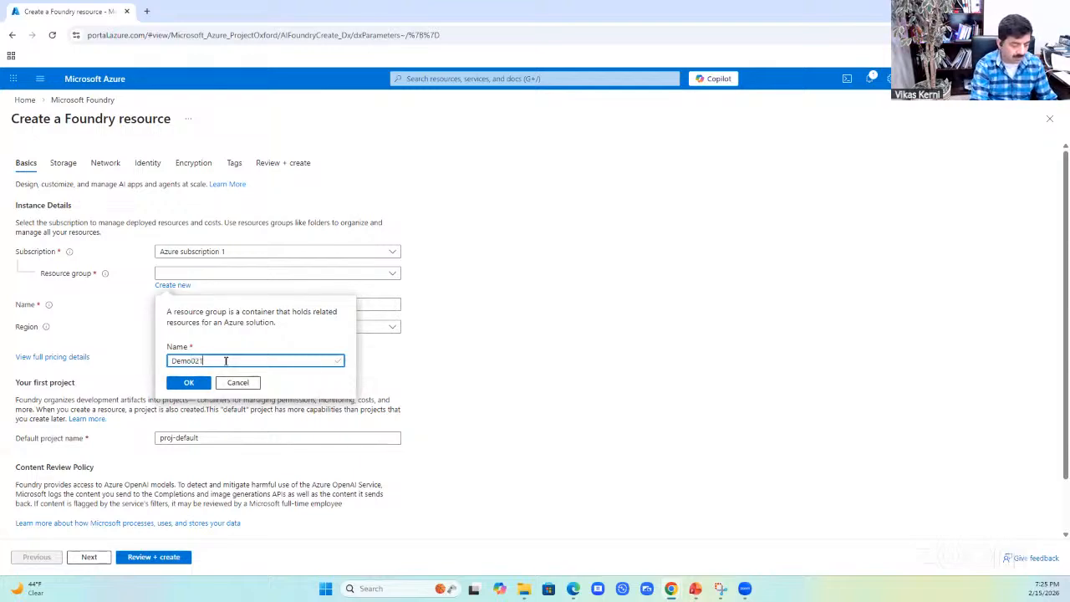
{"action": "type", "text": "520262"}
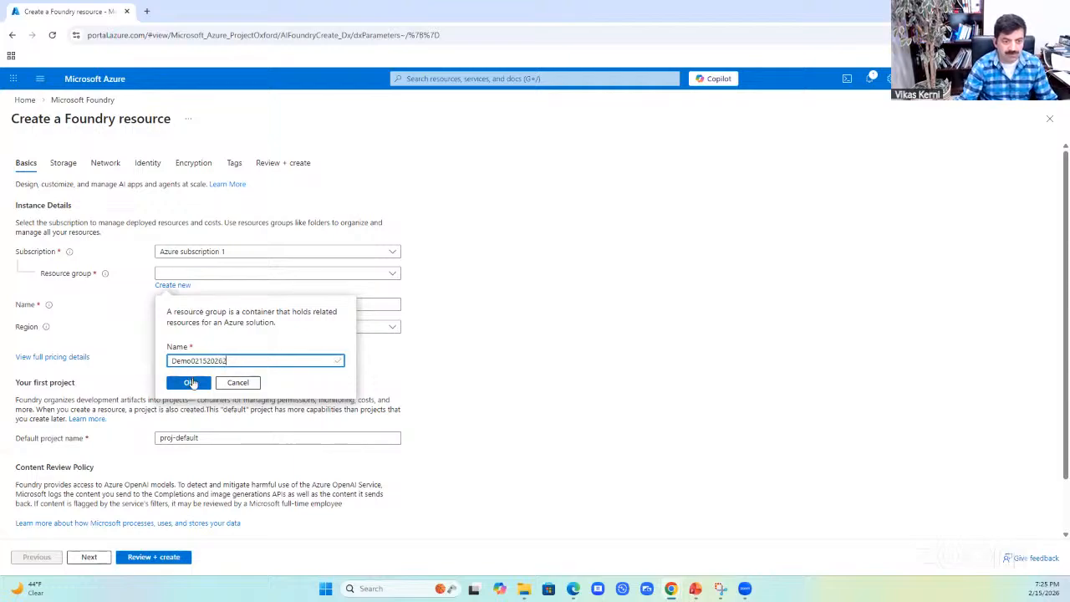
{"action": "left_click", "coordinate": [189, 382]}
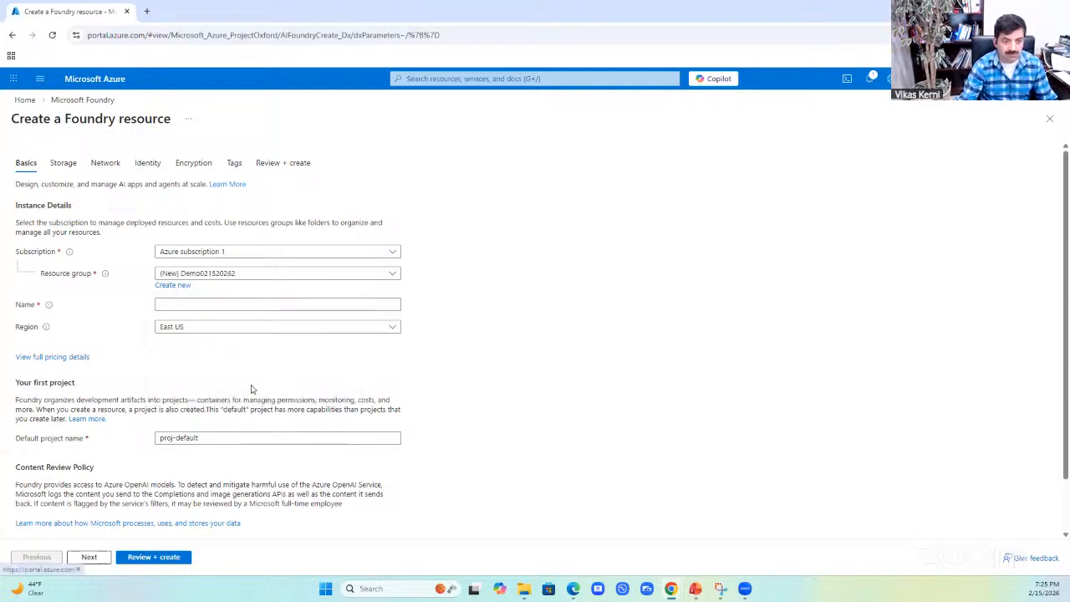
Name the Foundry resource ResourceDemo021520262
{"action": "left_click", "coordinate": [221, 304]}
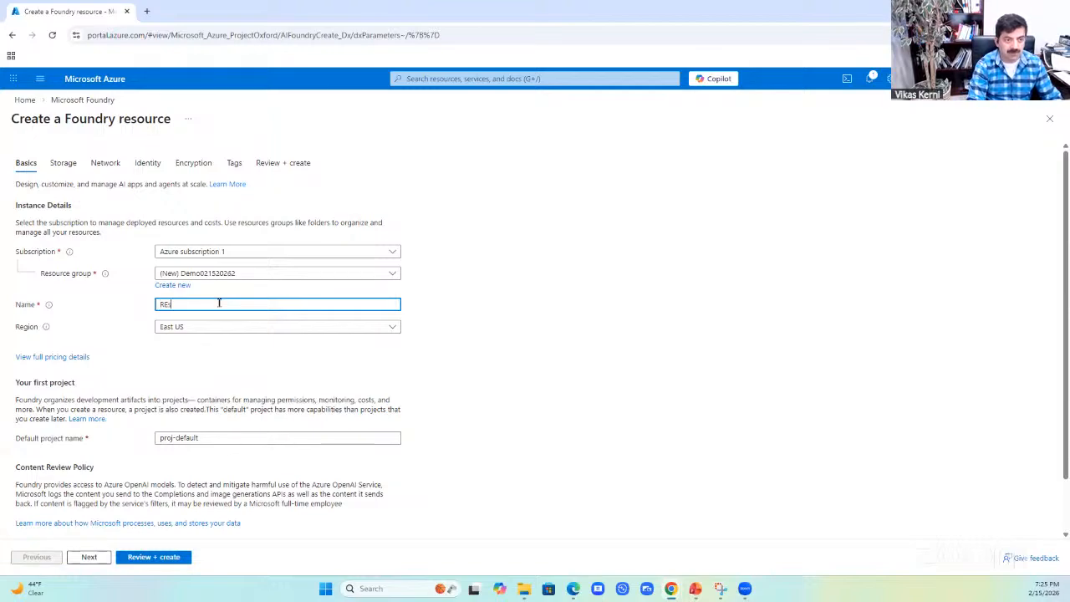
{"action": "type", "text": "Resour"}
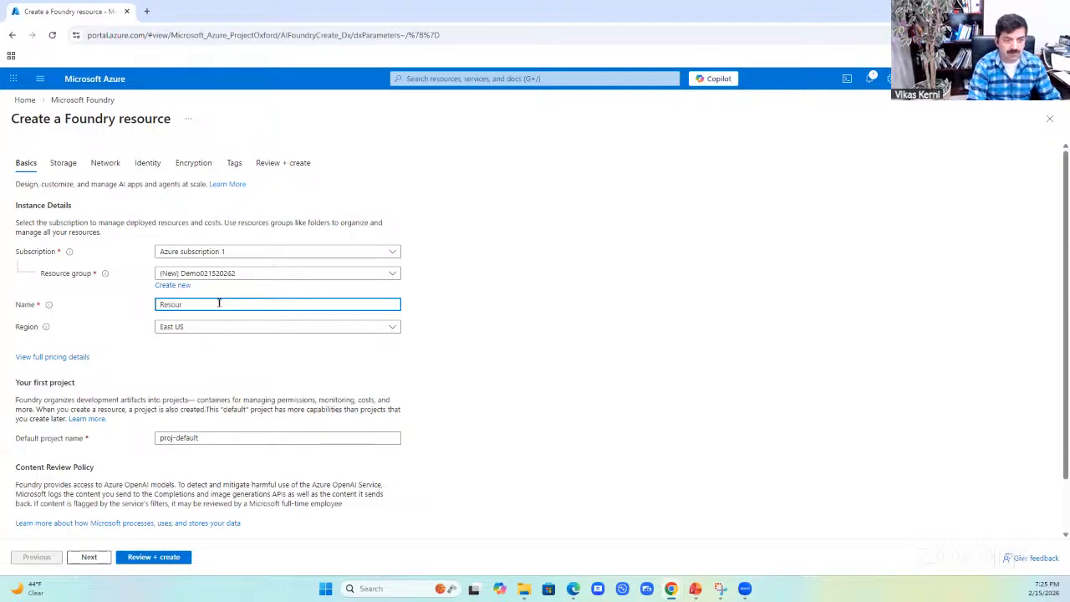
{"action": "type", "text": "ceDemo021520262"}
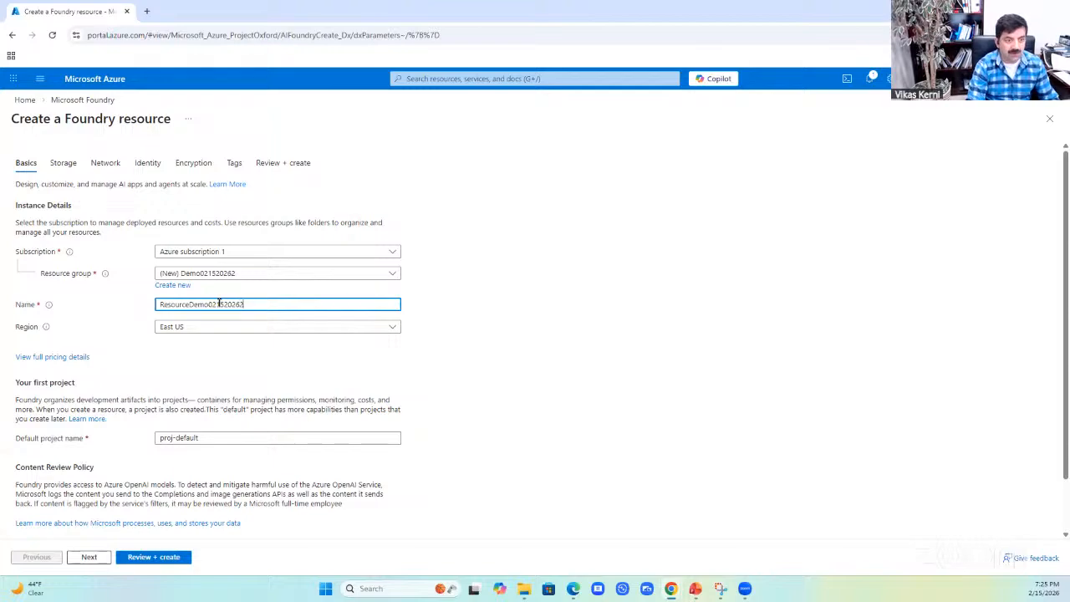
Review the Foundry resource configuration, keeping East US and proj-default, and create the resource
{"action": "scroll", "coordinate": [201, 393], "scroll_direction": "down", "scroll_amount": 1}
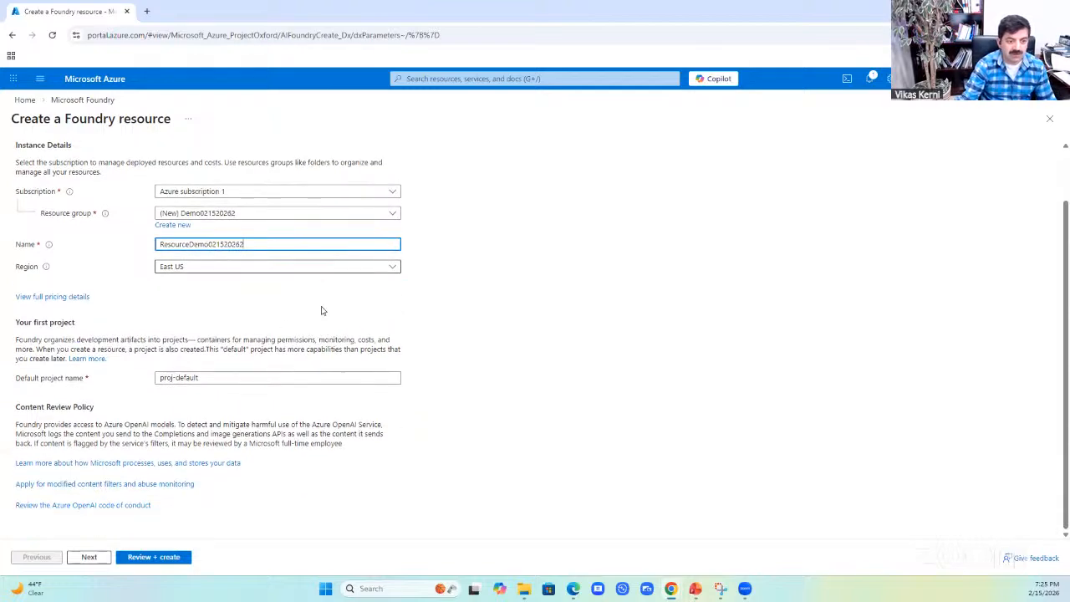
{"action": "left_click", "coordinate": [157, 557]}
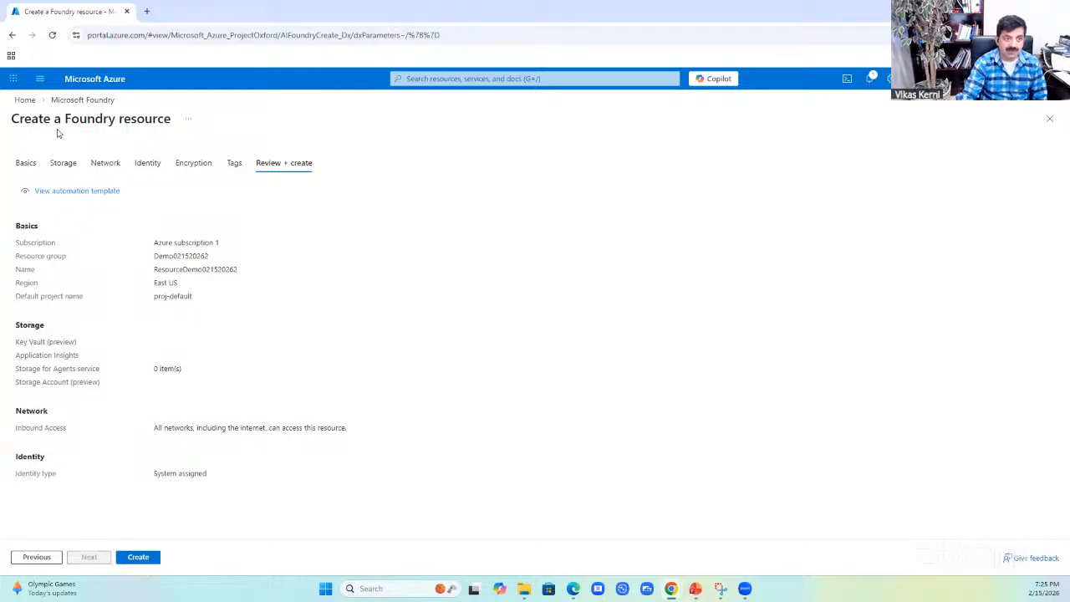
{"action": "left_click", "coordinate": [139, 557]}
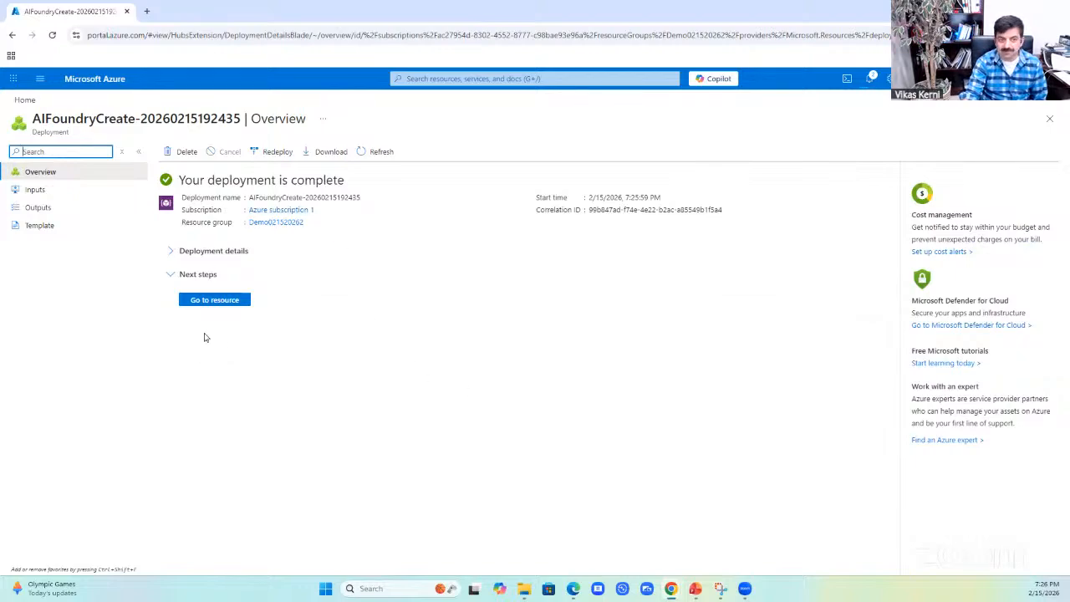
Open the deployed Foundry resource and go from it to the Foundry portal
{"action": "left_click", "coordinate": [215, 301]}
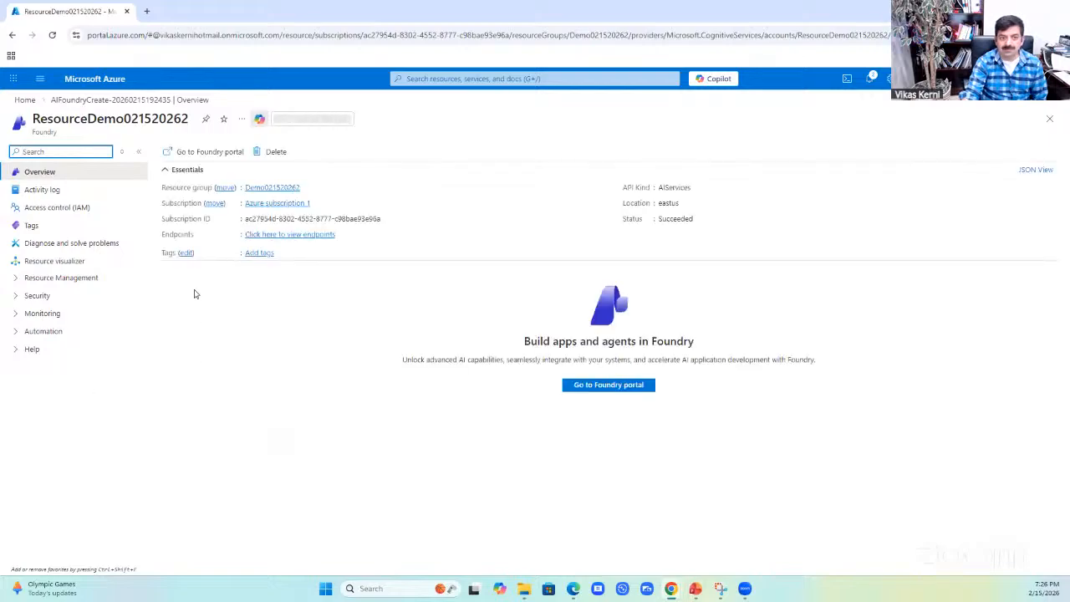
{"action": "left_click", "coordinate": [216, 152]}
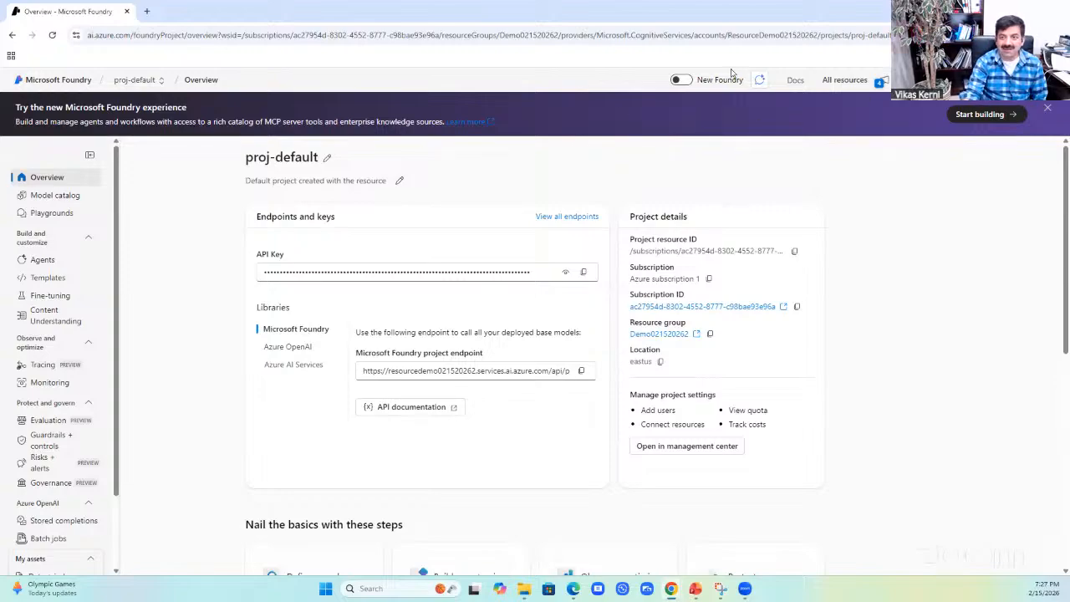
Enable the New Foundry experience with proj-default as the project to continue with
{"action": "left_click", "coordinate": [681, 81]}
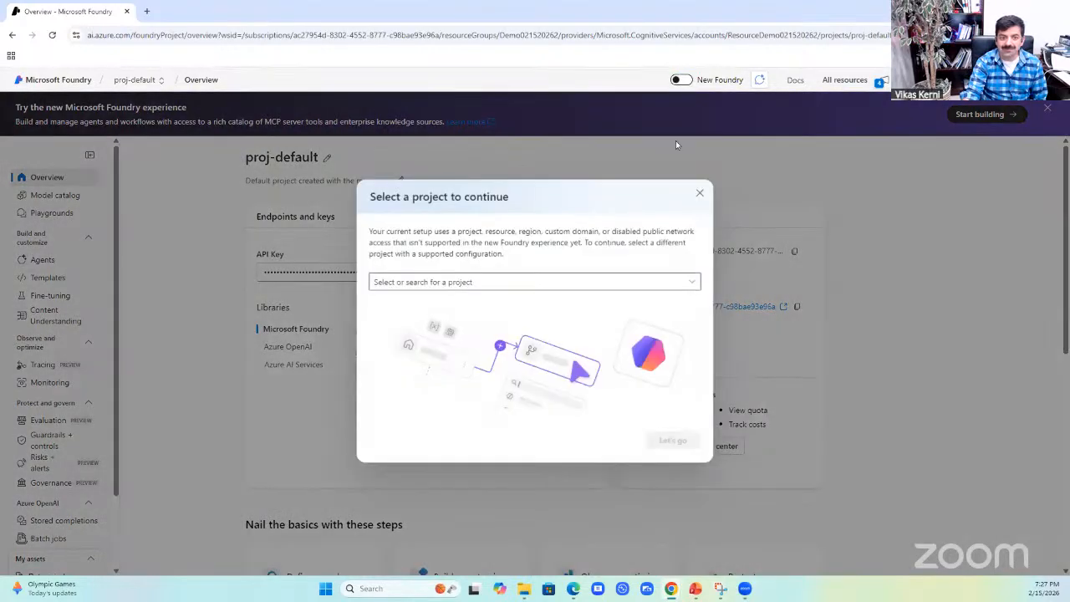
{"action": "left_click", "coordinate": [571, 282]}
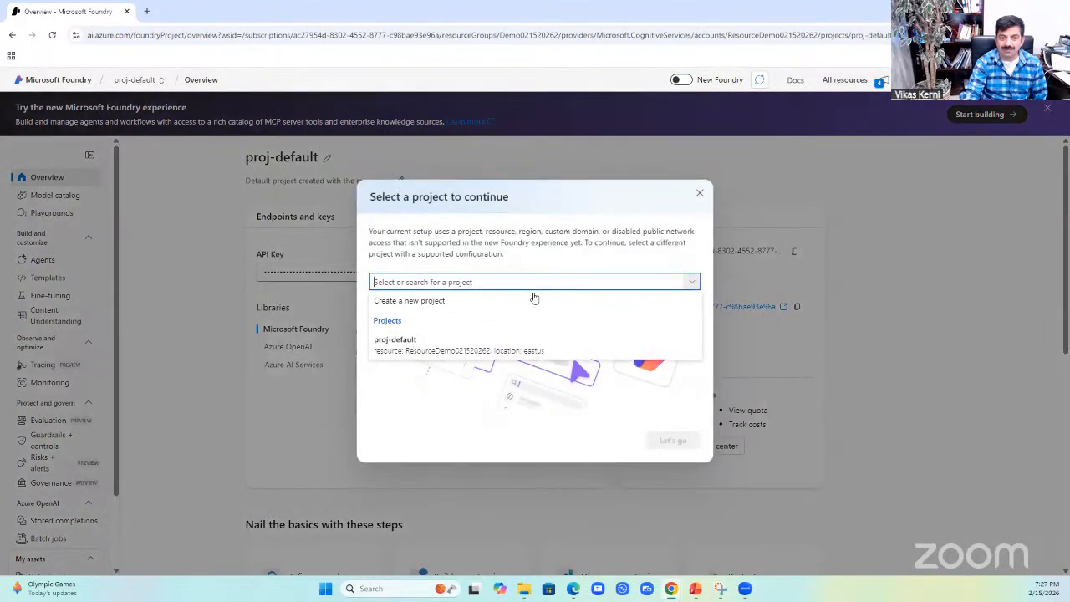
{"action": "left_click", "coordinate": [411, 343]}
{"action": "left_click", "coordinate": [672, 440]}
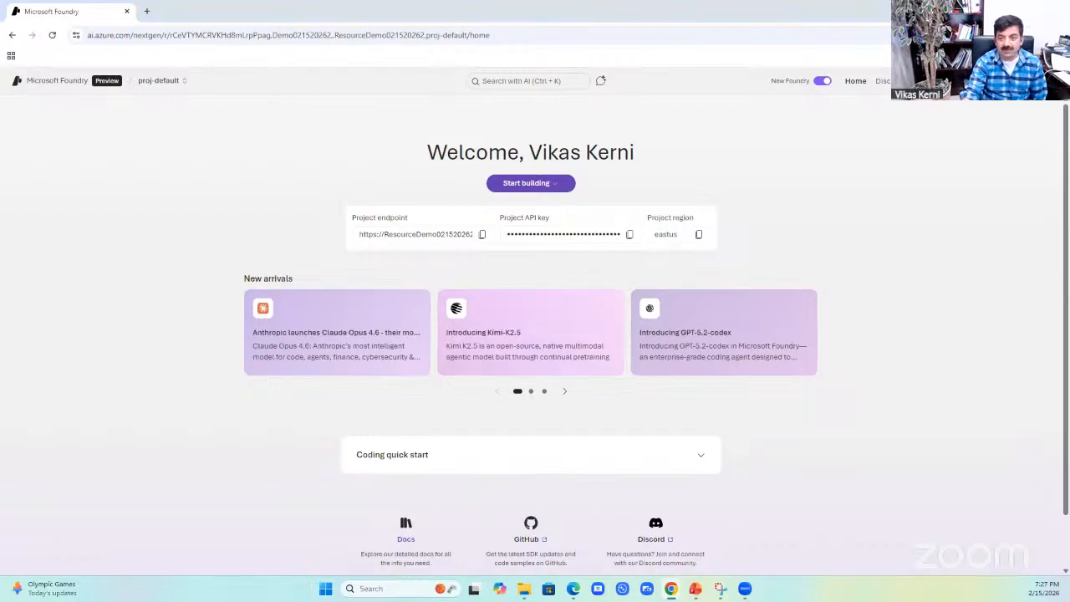
Read the lab exercise's project home page and View Azure resources sections in the other browser window, and return to the Foundry portal
{"action": "key", "text": "alt+Tab"}
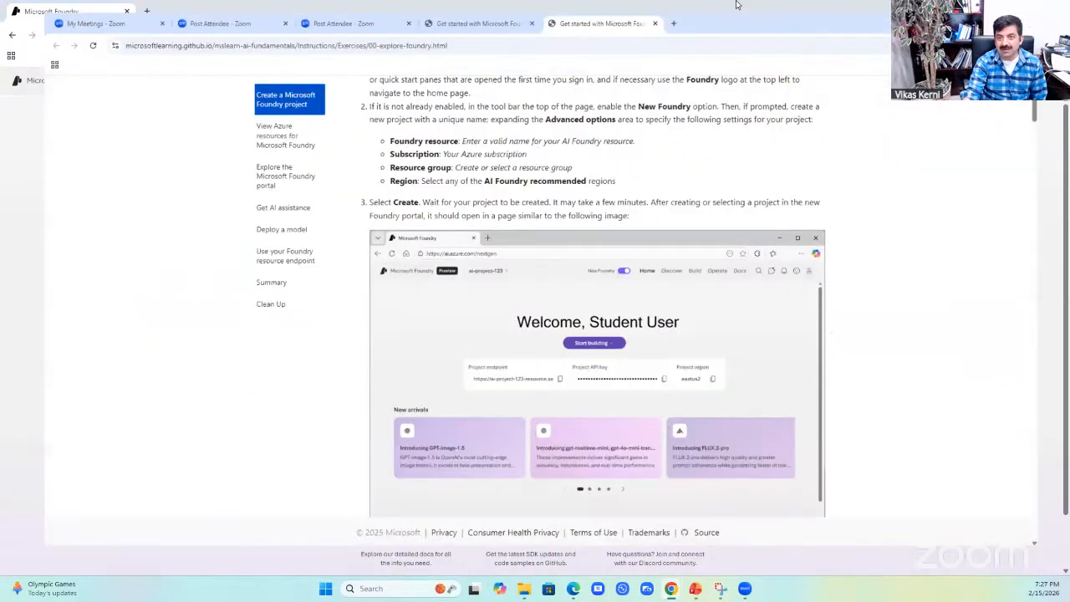
{"action": "scroll", "coordinate": [501, 279], "scroll_direction": "down", "scroll_amount": 2}
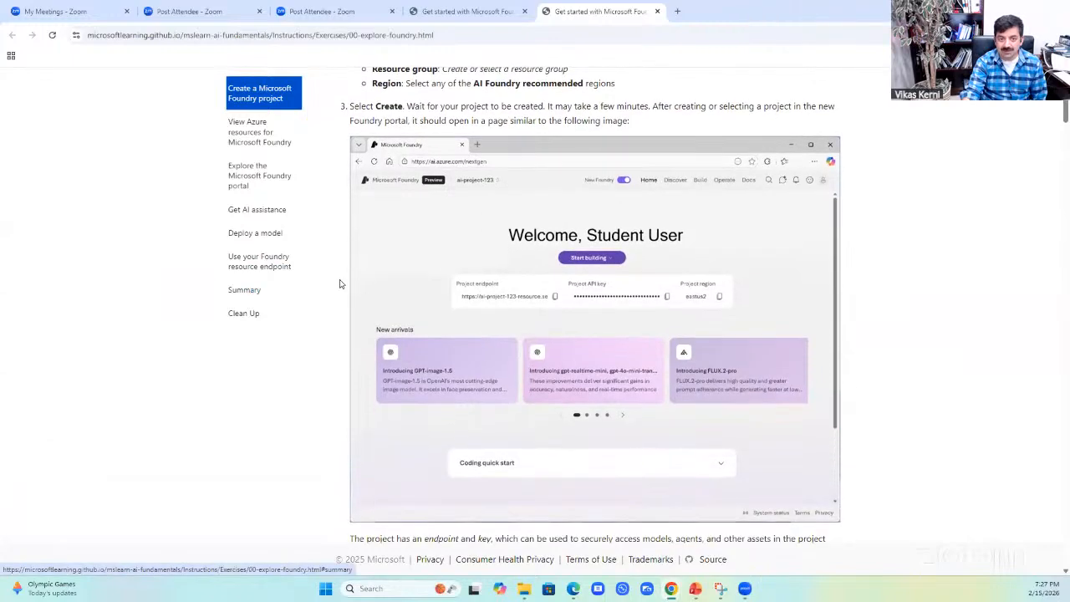
{"action": "scroll", "coordinate": [540, 333], "scroll_direction": "down", "scroll_amount": 3}
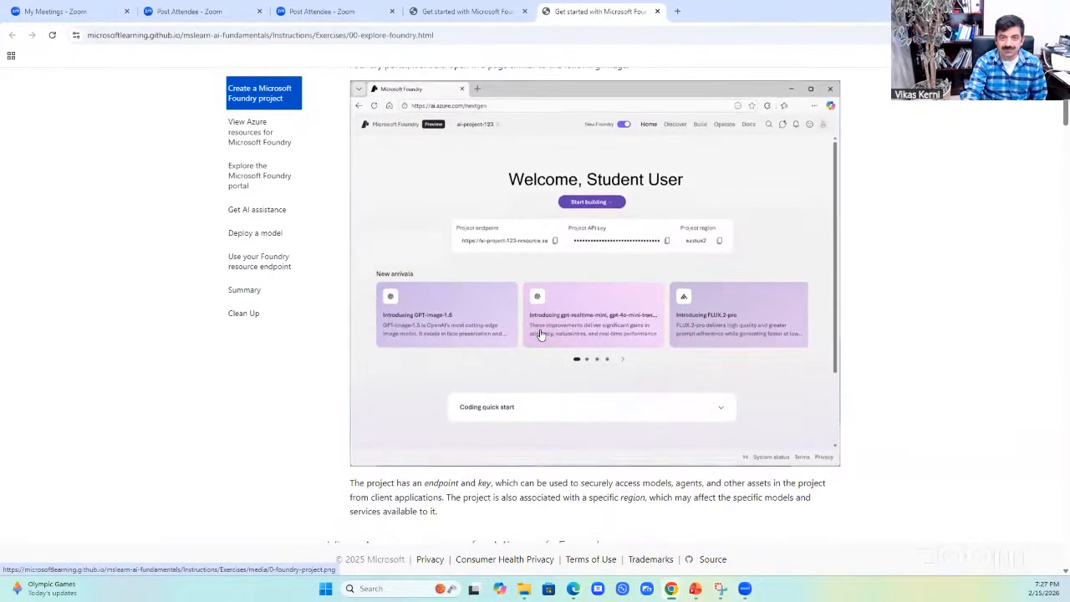
{"action": "scroll", "coordinate": [539, 332], "scroll_direction": "down", "scroll_amount": 2}
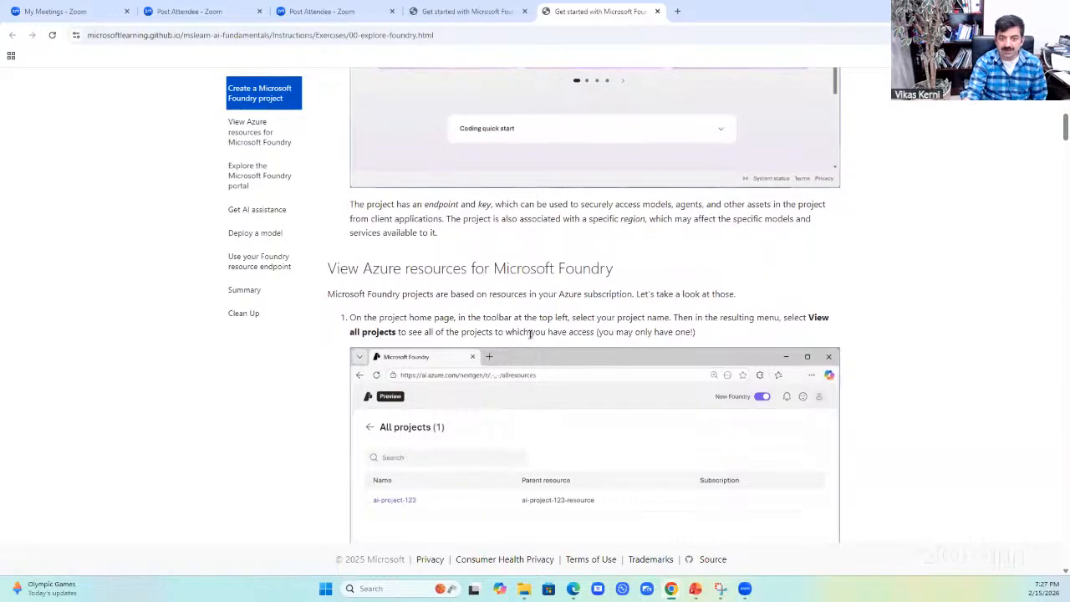
{"action": "scroll", "coordinate": [468, 358], "scroll_direction": "up", "scroll_amount": 2}
{"action": "scroll", "coordinate": [471, 361], "scroll_direction": "down", "scroll_amount": 2}
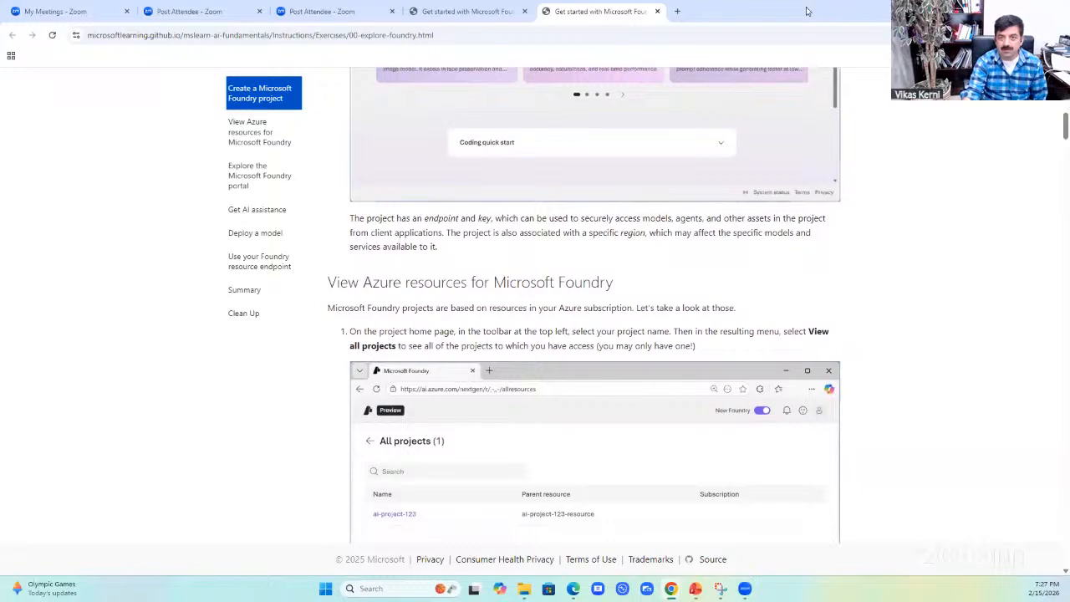
{"action": "left_click_drag", "start_coordinate": [808, 10], "coordinate": [768, 67]}
{"action": "left_click_drag", "start_coordinate": [803, 3], "coordinate": [803, 0]}
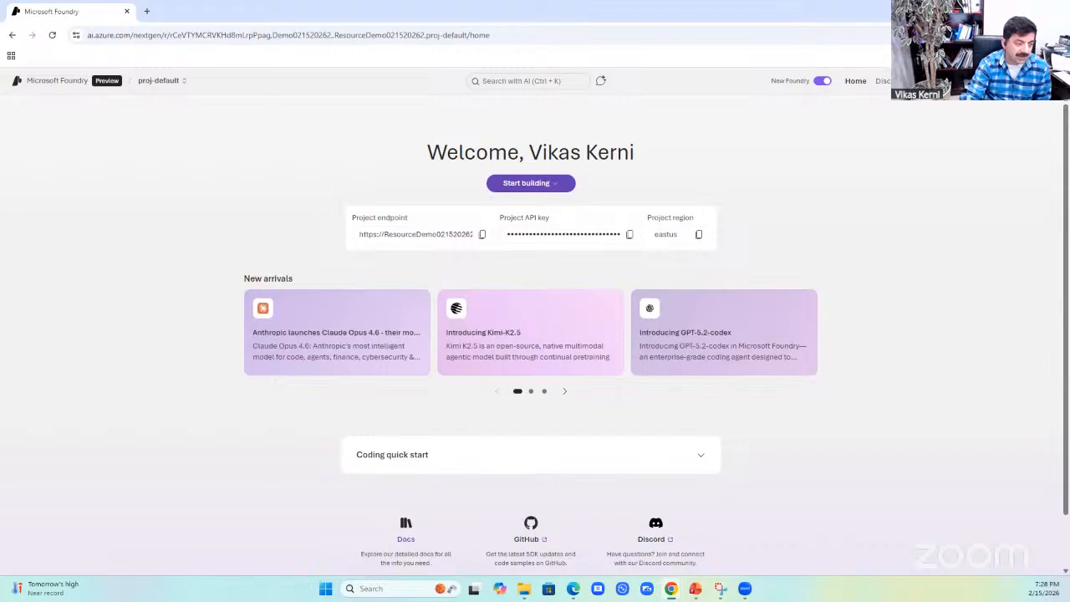
List all Foundry projects and open the parent resource of proj-default in the Azure portal
{"action": "left_click", "coordinate": [166, 82]}
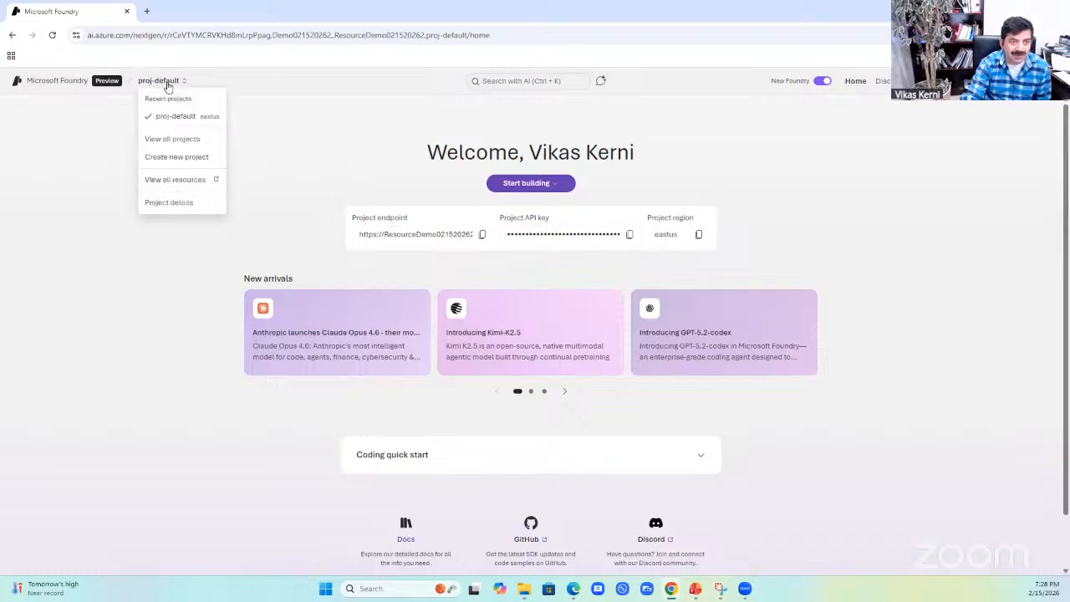
{"action": "left_click", "coordinate": [173, 142]}
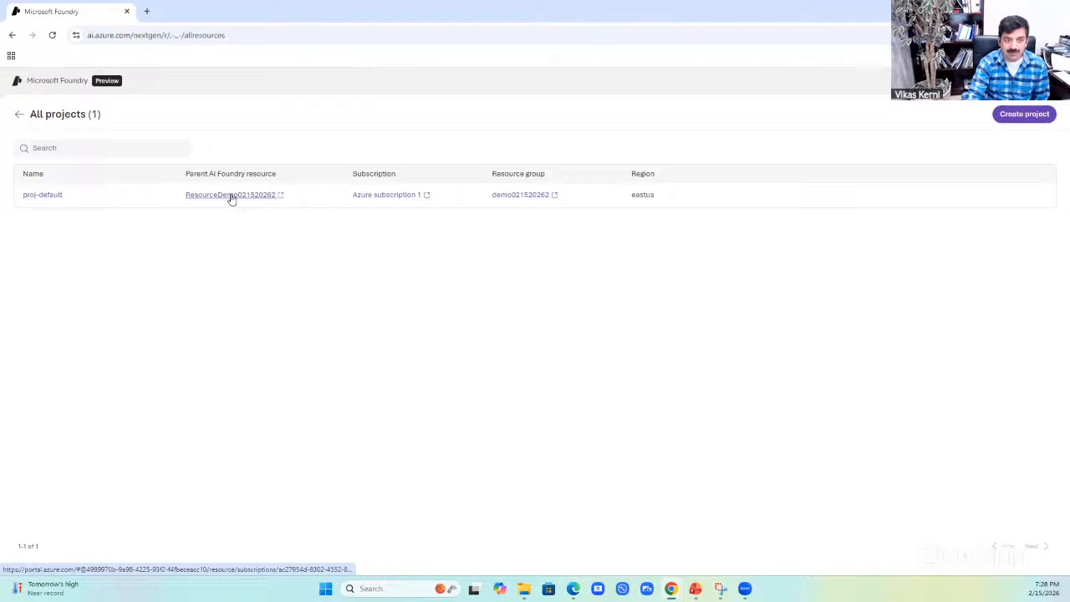
{"action": "left_click", "coordinate": [244, 197]}
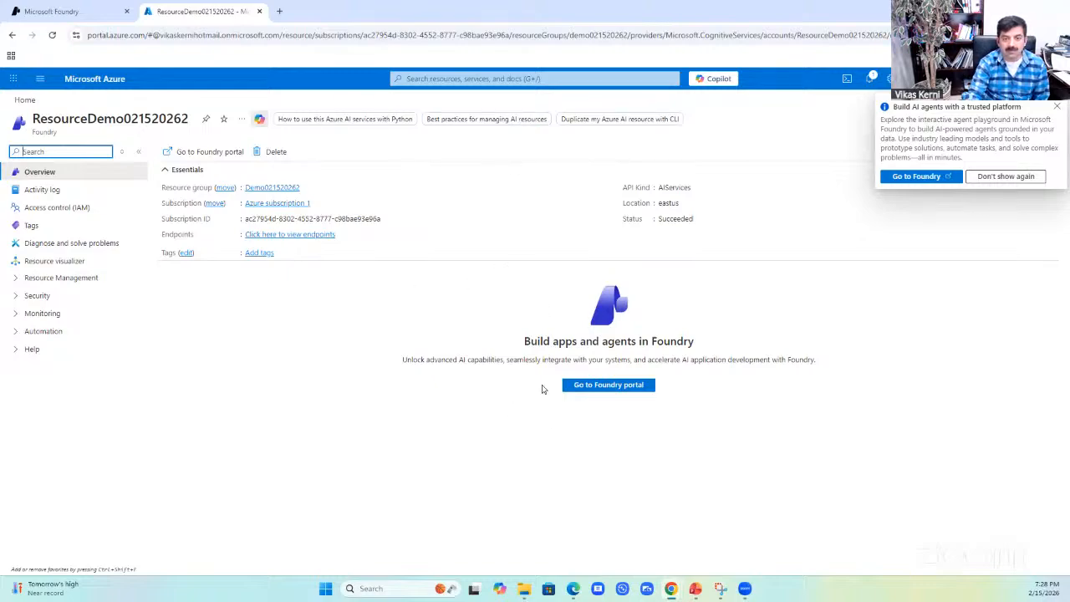
Go back to the Foundry portal from the resource page, reopen proj-default's parent resource from the project list, and dismiss the first error notification
{"action": "left_click", "coordinate": [583, 387]}
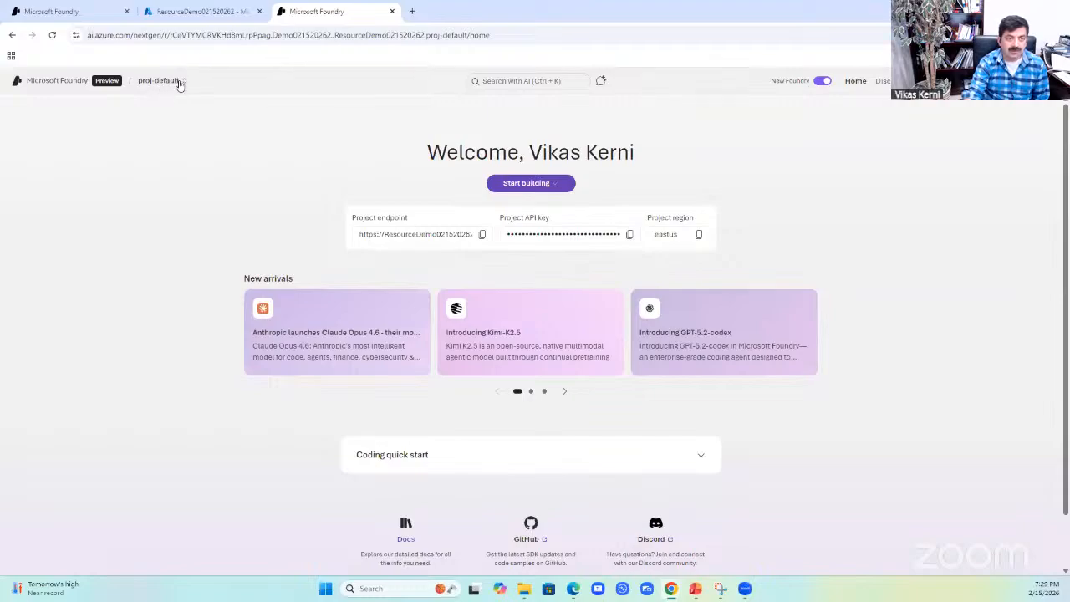
{"action": "left_click", "coordinate": [183, 83]}
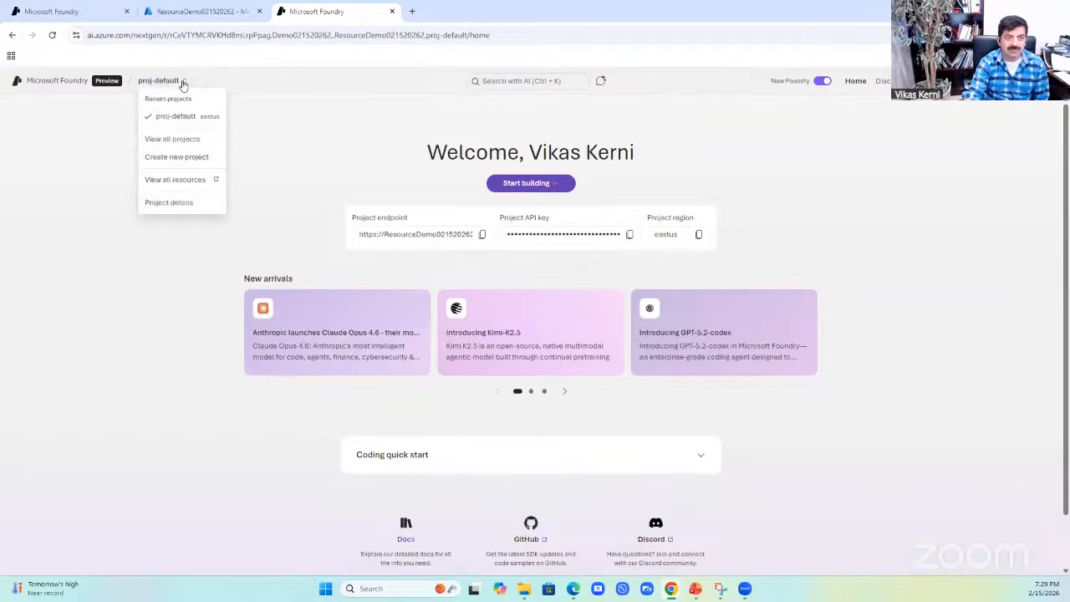
{"action": "left_click", "coordinate": [200, 139]}
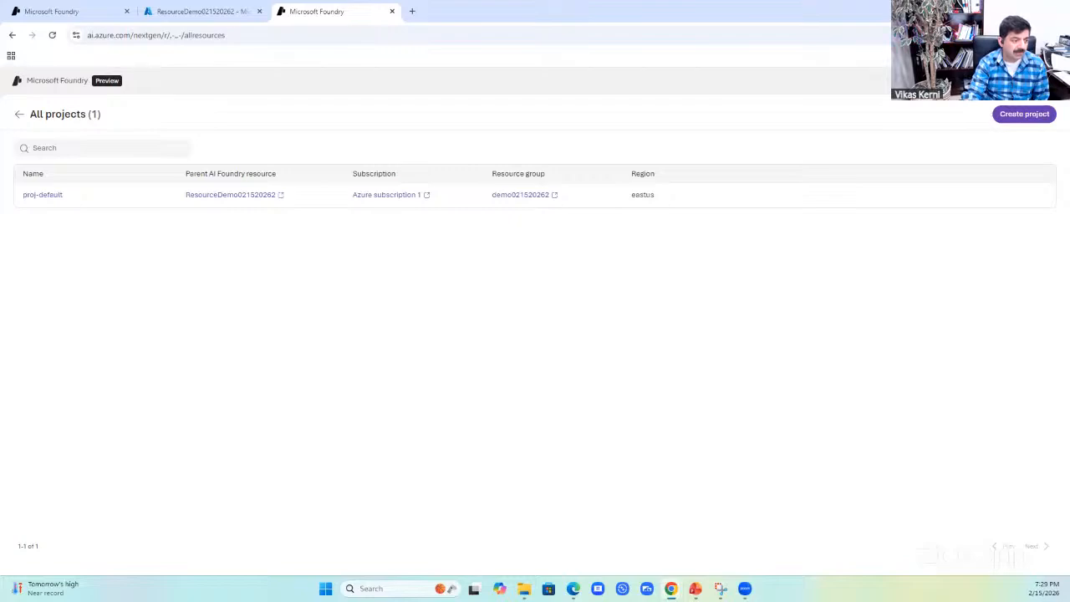
{"action": "left_click", "coordinate": [248, 195]}
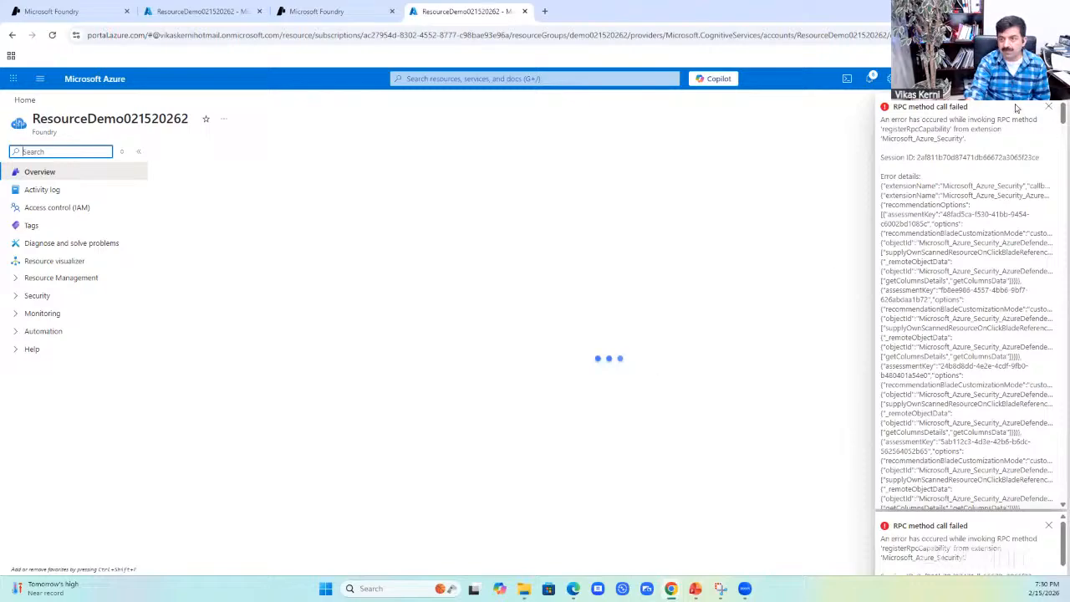
{"action": "left_click", "coordinate": [1048, 106]}
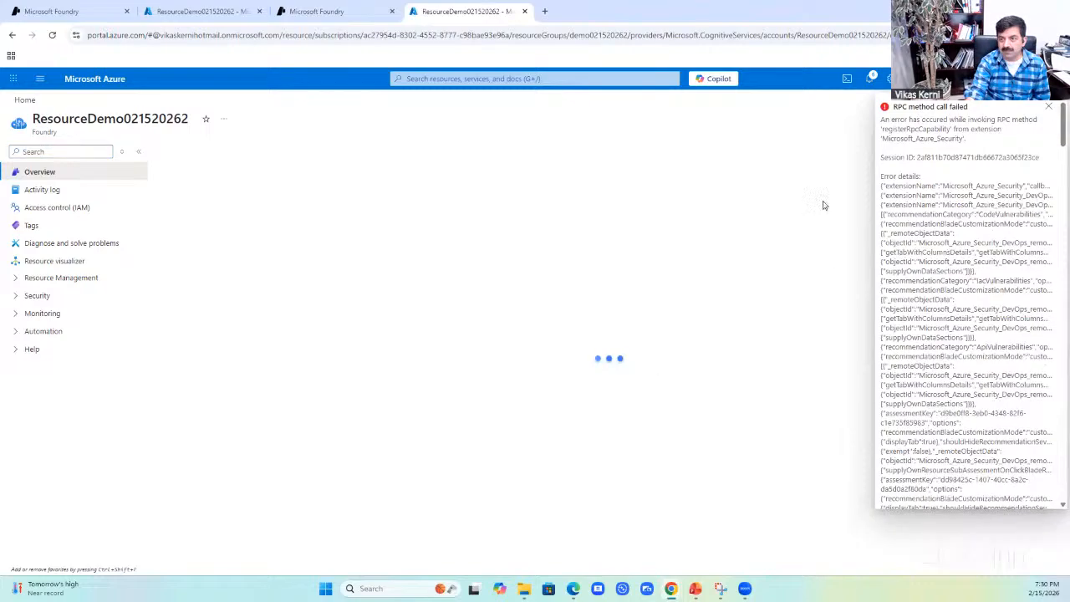
Dismiss the remaining error notification, examine the Foundry resource in the Resource visualizer, and open its proj-default project from the diagram
{"action": "left_click", "coordinate": [1048, 110]}
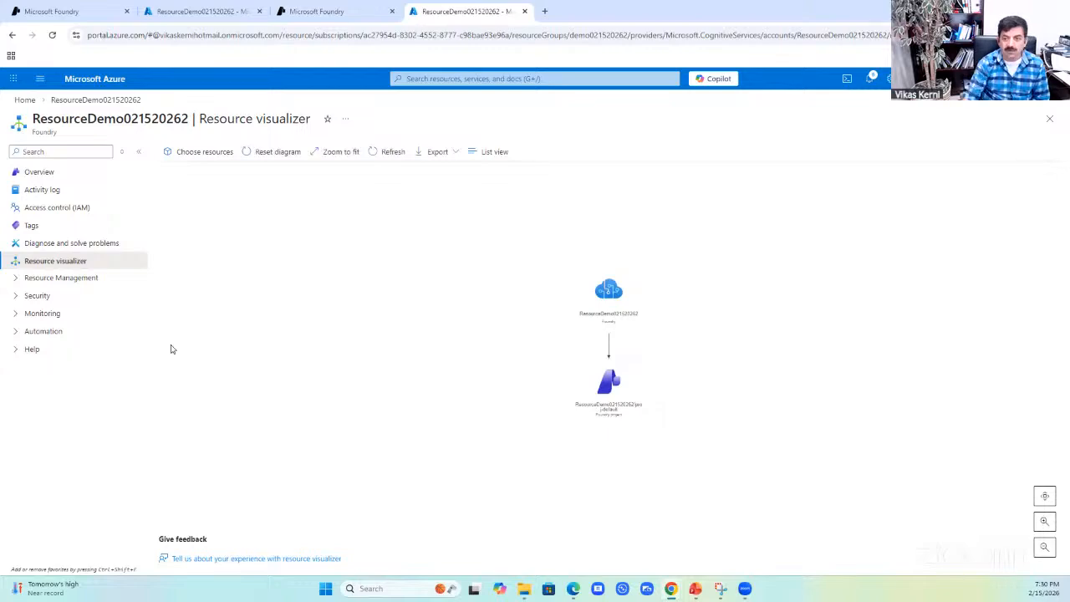
{"action": "mouse_move", "coordinate": [617, 326]}
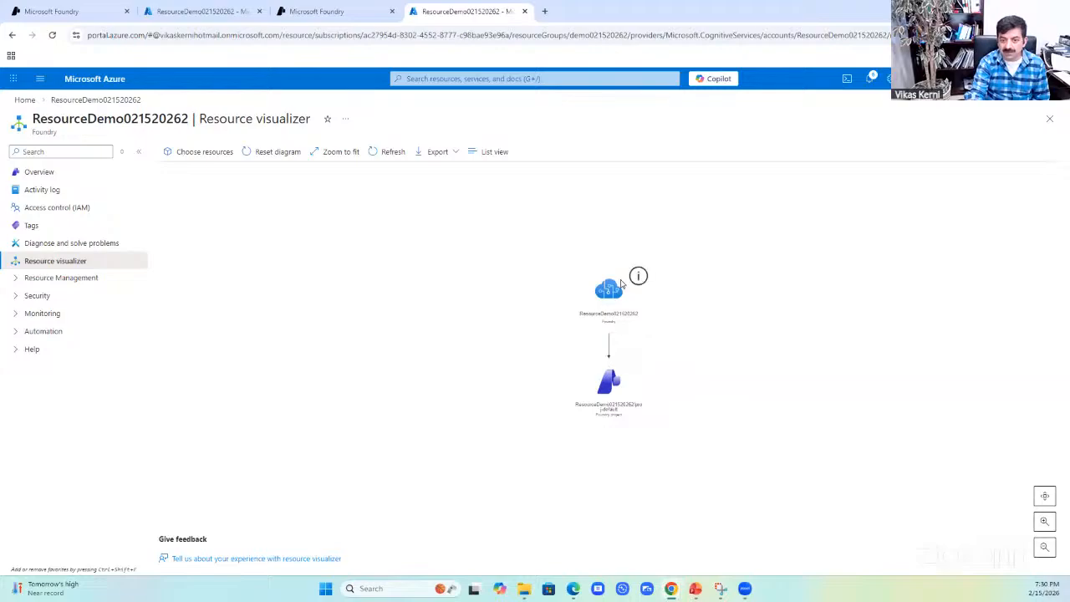
{"action": "mouse_move", "coordinate": [614, 405]}
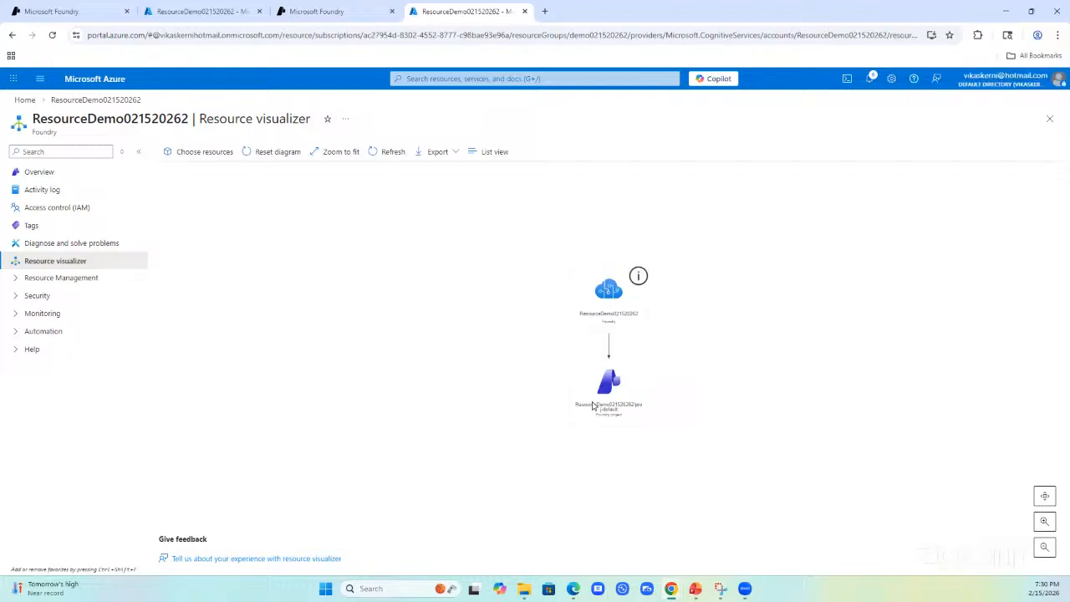
{"action": "left_click", "coordinate": [609, 383]}
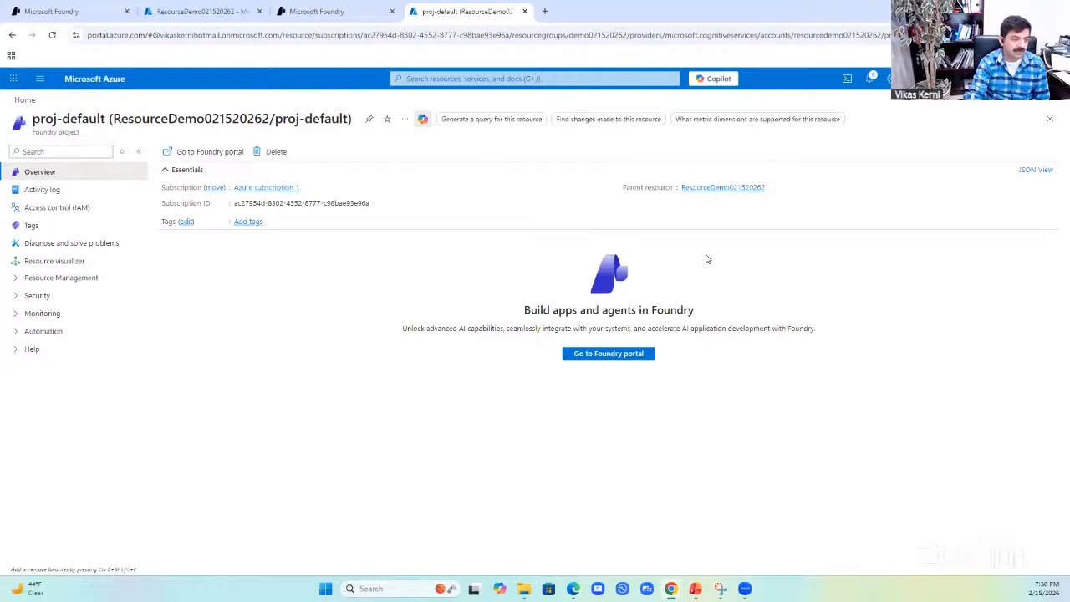
Go to the Foundry portal from the project page and enable the New Foundry experience with proj-default as the project to continue with
{"action": "left_click", "coordinate": [610, 354]}
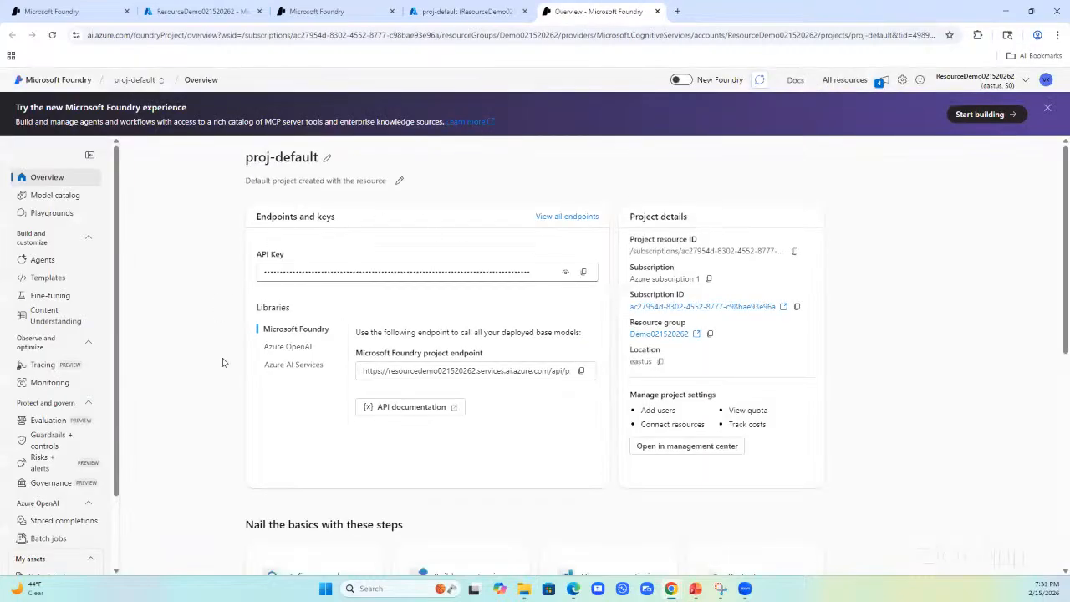
{"action": "left_click", "coordinate": [681, 79]}
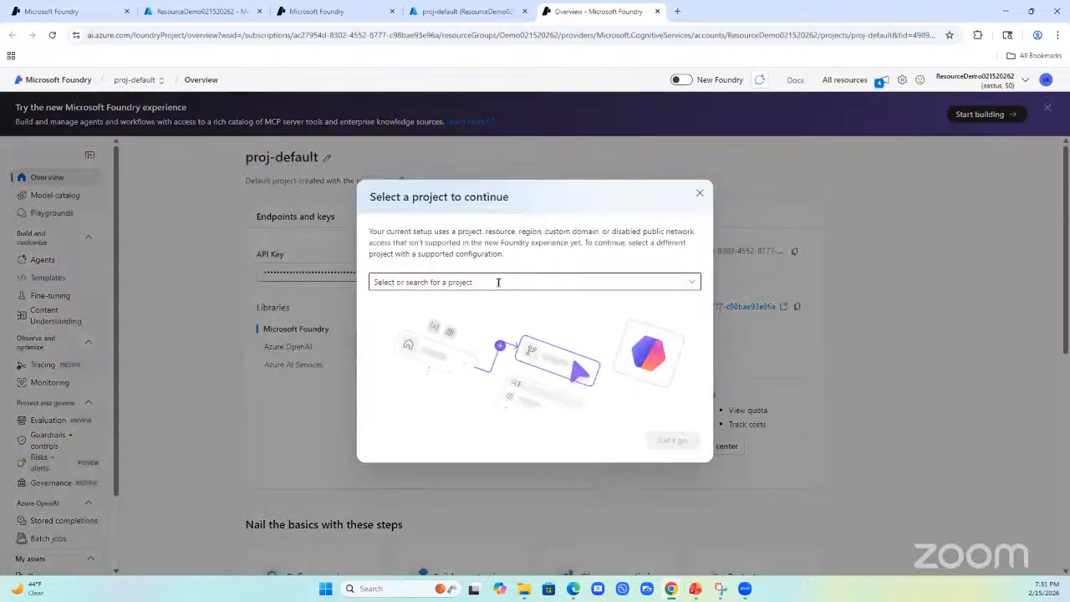
{"action": "left_click", "coordinate": [563, 281]}
{"action": "left_click", "coordinate": [377, 338]}
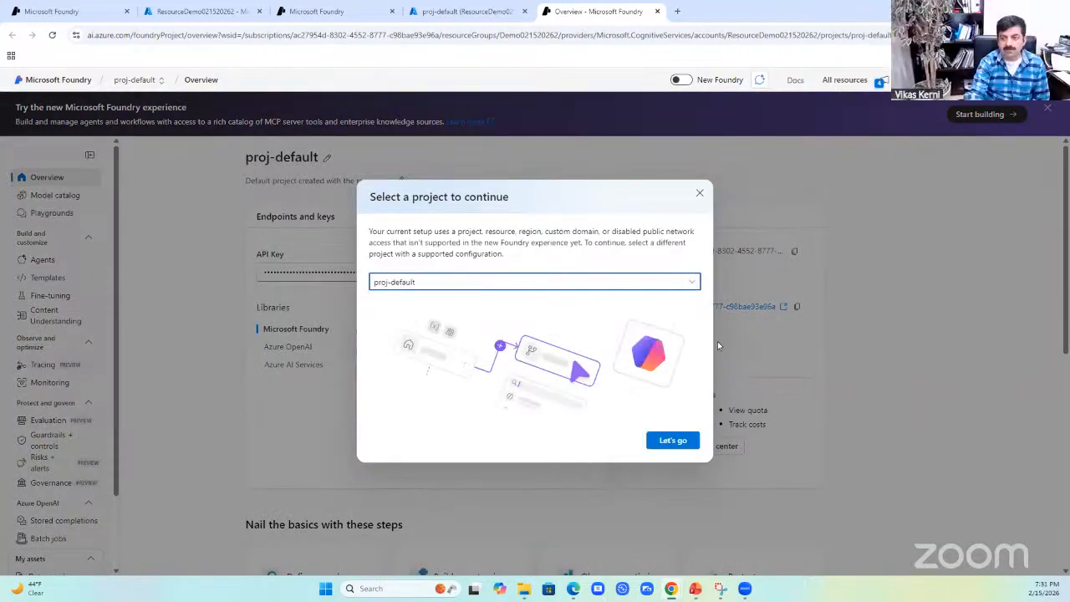
{"action": "left_click", "coordinate": [664, 442]}
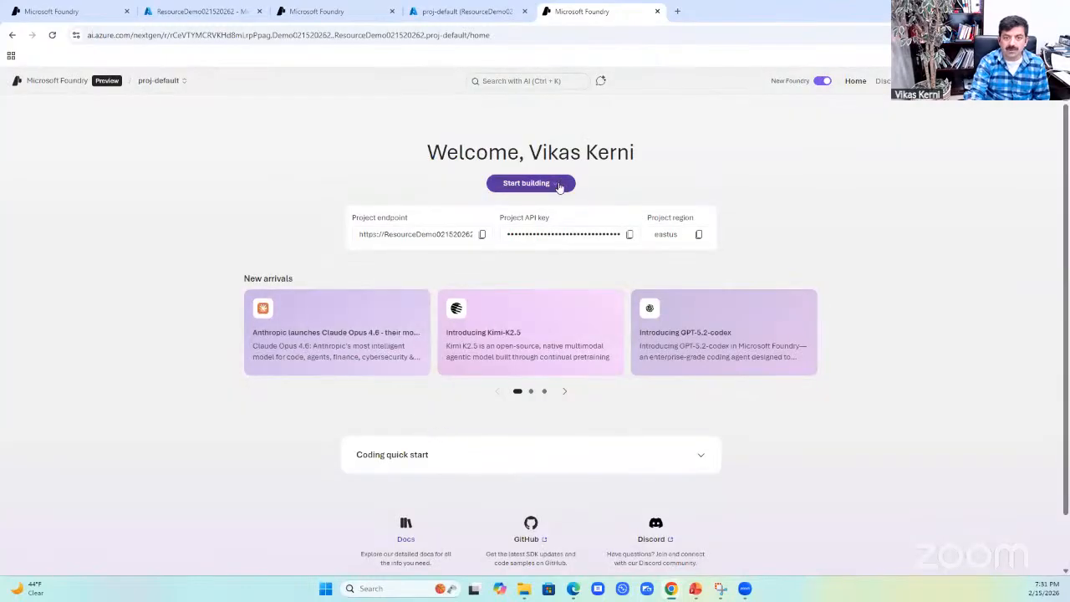
Browse the model catalog from the Start building options, and view the Agents page in the Build section
{"action": "left_click", "coordinate": [528, 183]}
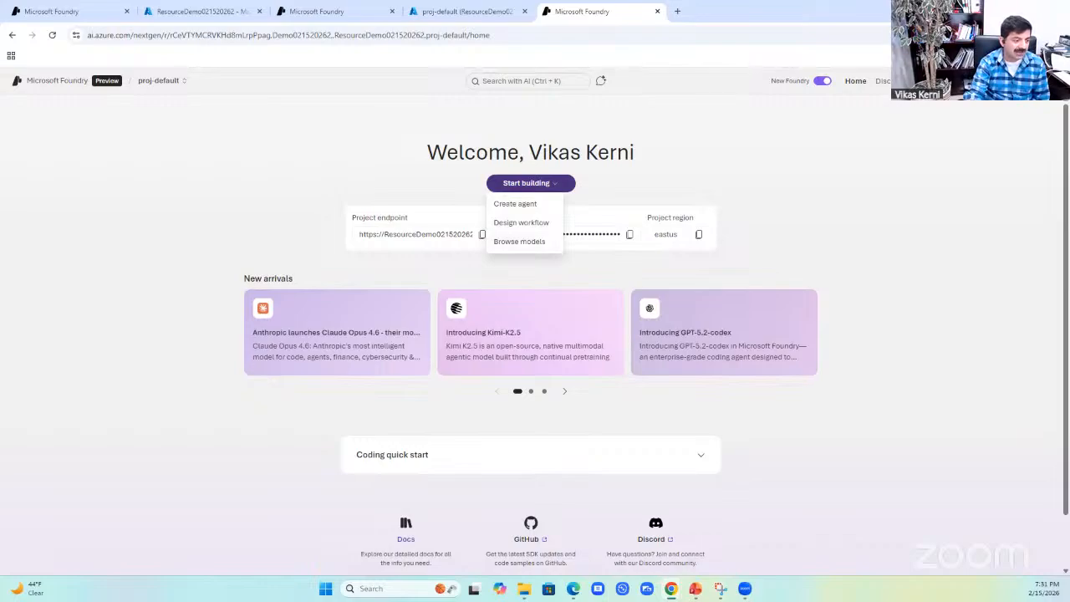
{"action": "left_click", "coordinate": [510, 242]}
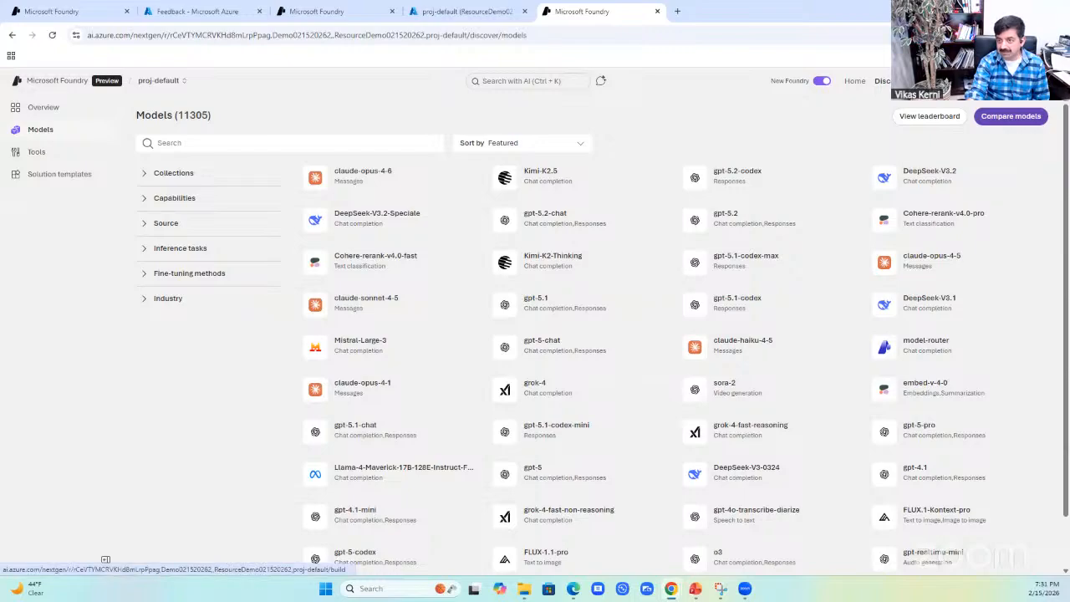
{"action": "left_click", "coordinate": [926, 81]}
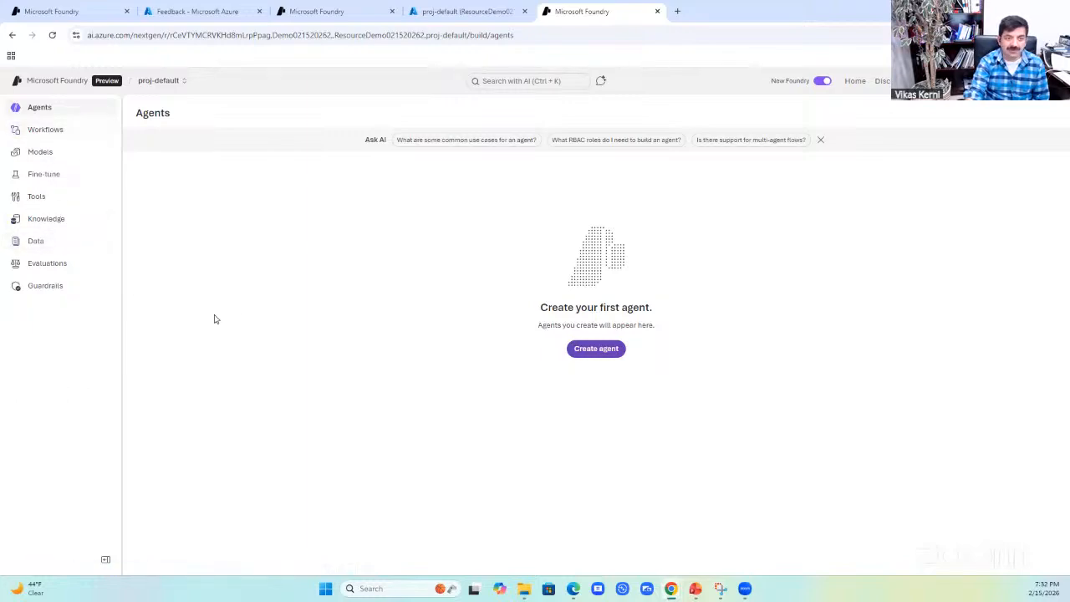
Review the Operate section's Overview, Assets, Compliance, Quota and Admin pages, and open the Foundry documentation
{"action": "left_click", "coordinate": [951, 81]}
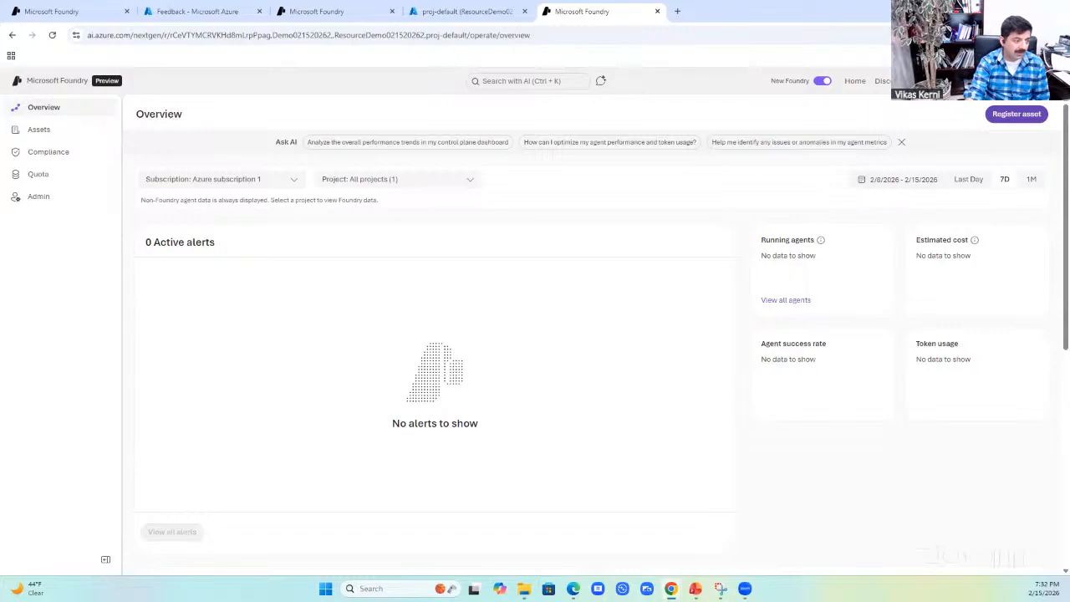
{"action": "scroll", "coordinate": [609, 337], "scroll_direction": "down", "scroll_amount": 2}
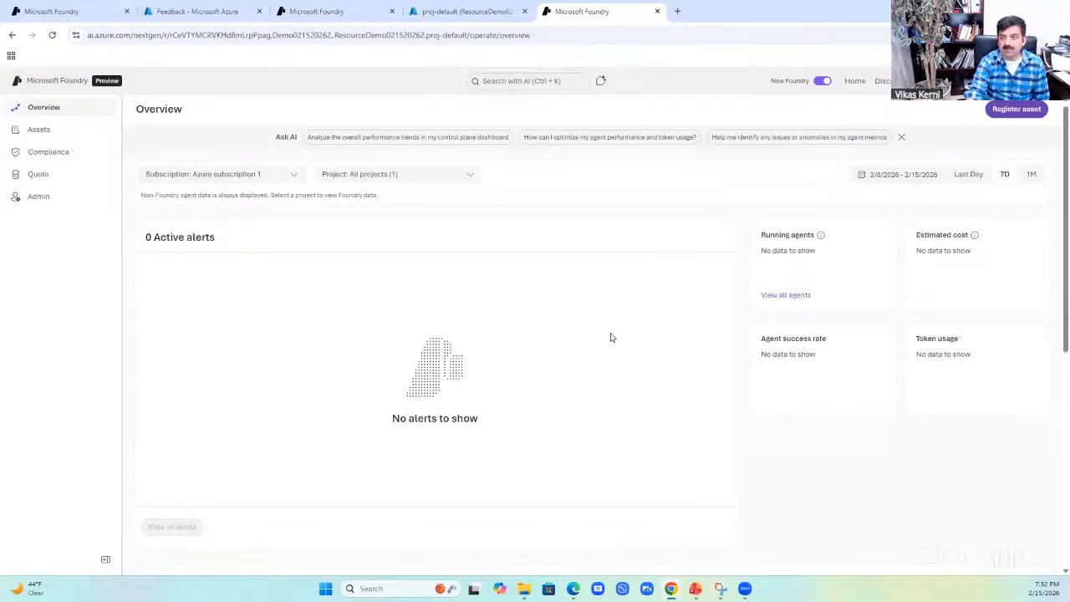
{"action": "scroll", "coordinate": [588, 326], "scroll_direction": "up", "scroll_amount": 2}
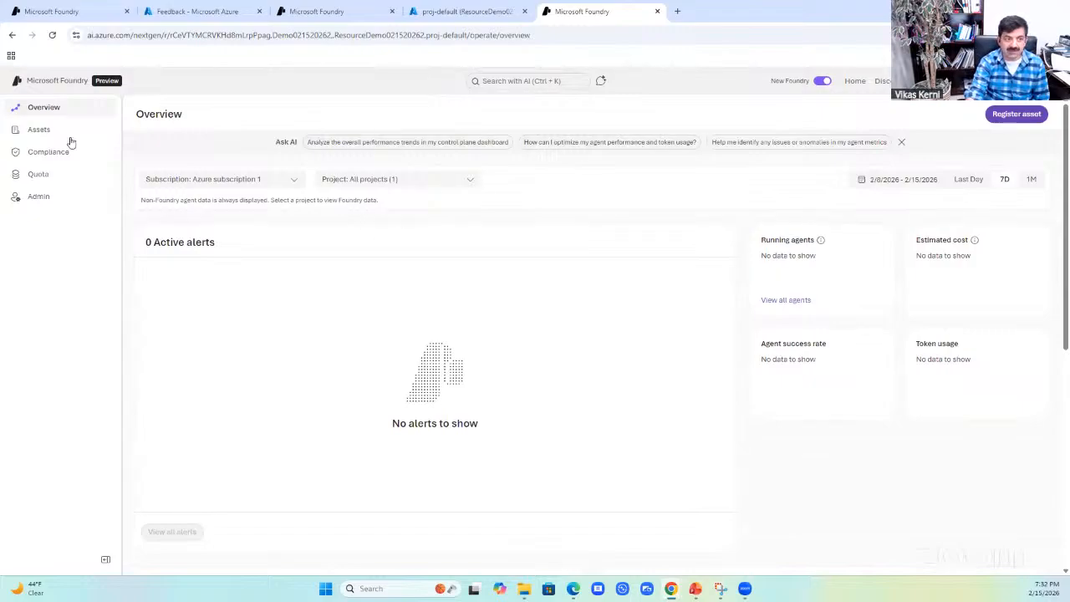
{"action": "left_click", "coordinate": [40, 131]}
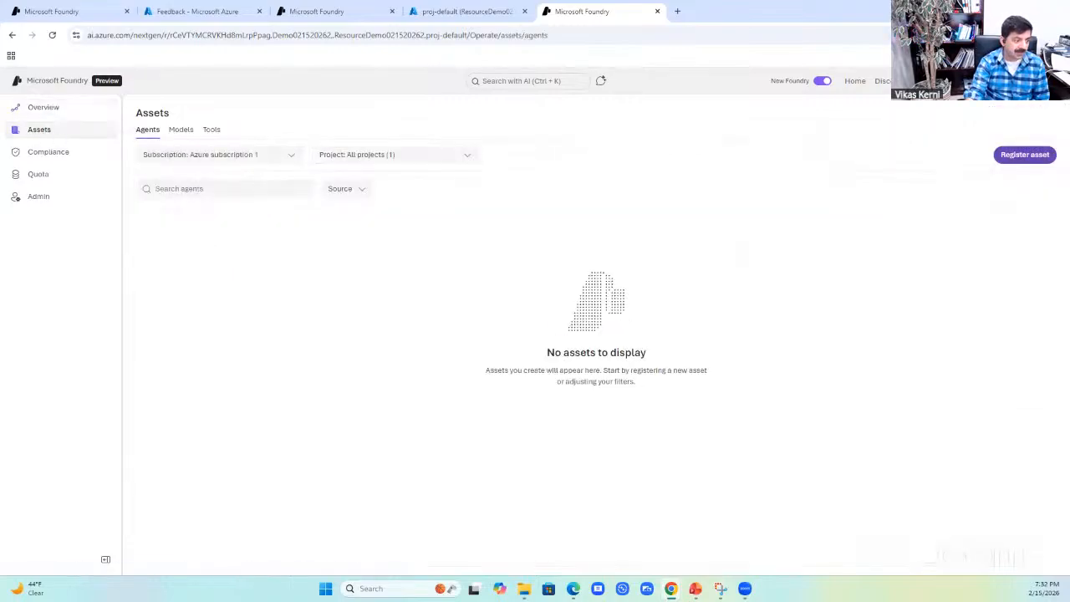
{"action": "left_click", "coordinate": [64, 158]}
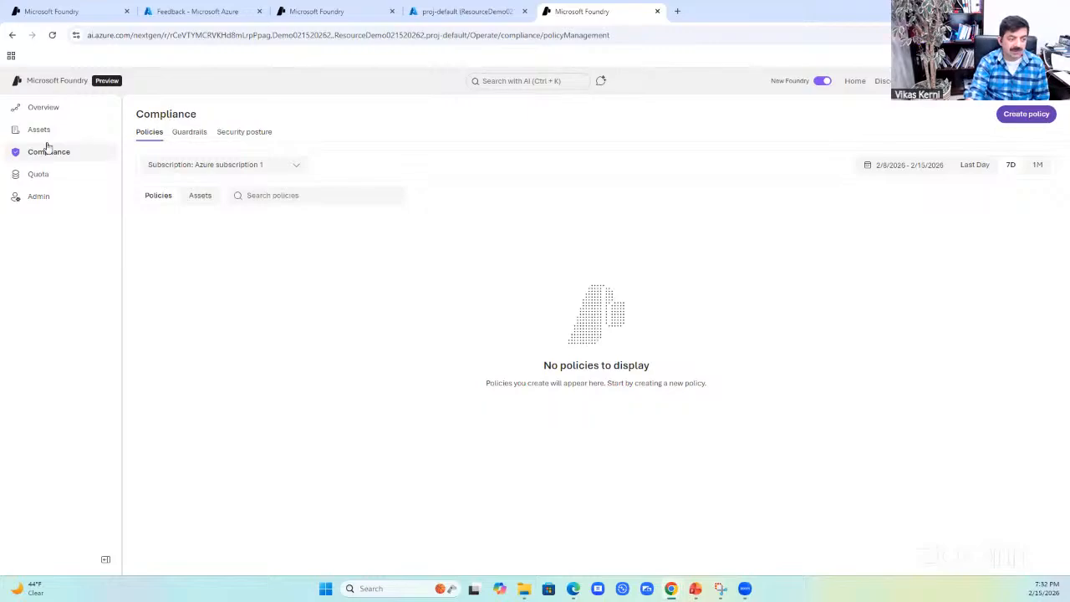
{"action": "left_click", "coordinate": [40, 173]}
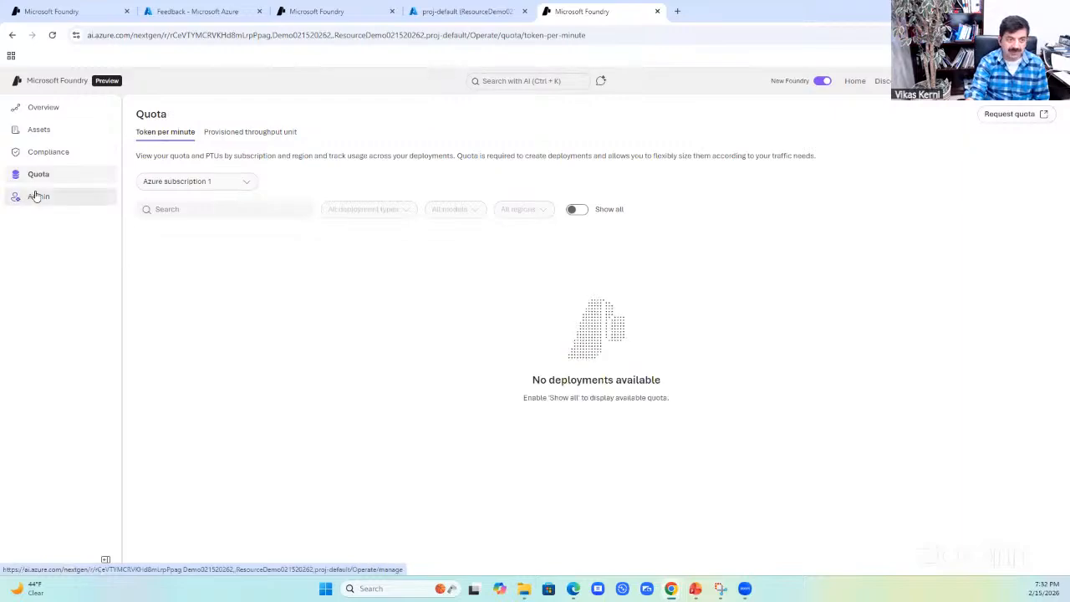
{"action": "left_click", "coordinate": [36, 195]}
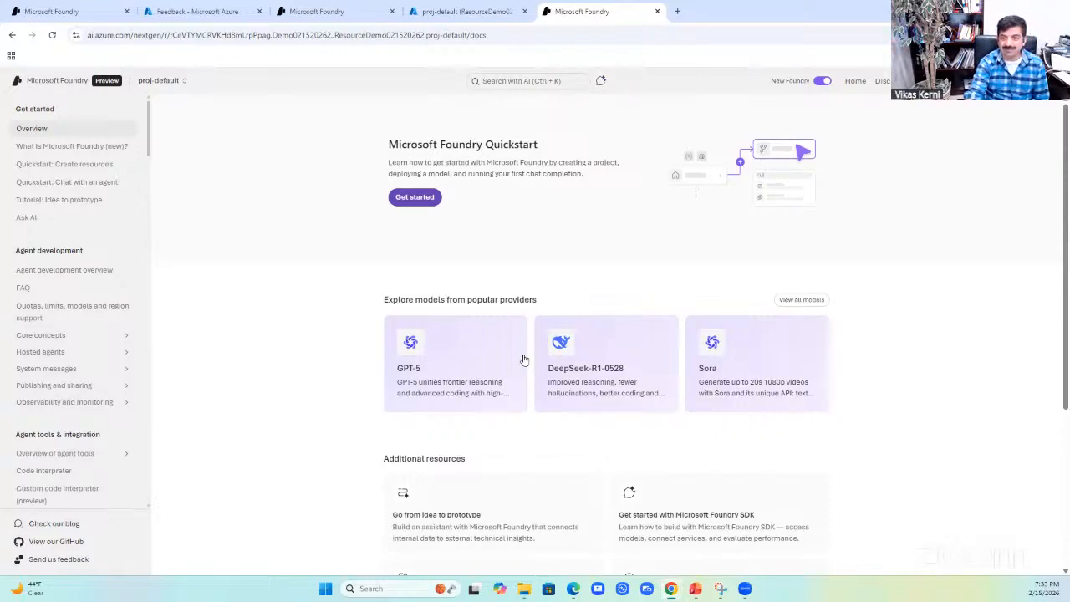
Ask the portal's built-in Ask AI assistant "What is AI"
{"action": "left_click", "coordinate": [599, 81]}
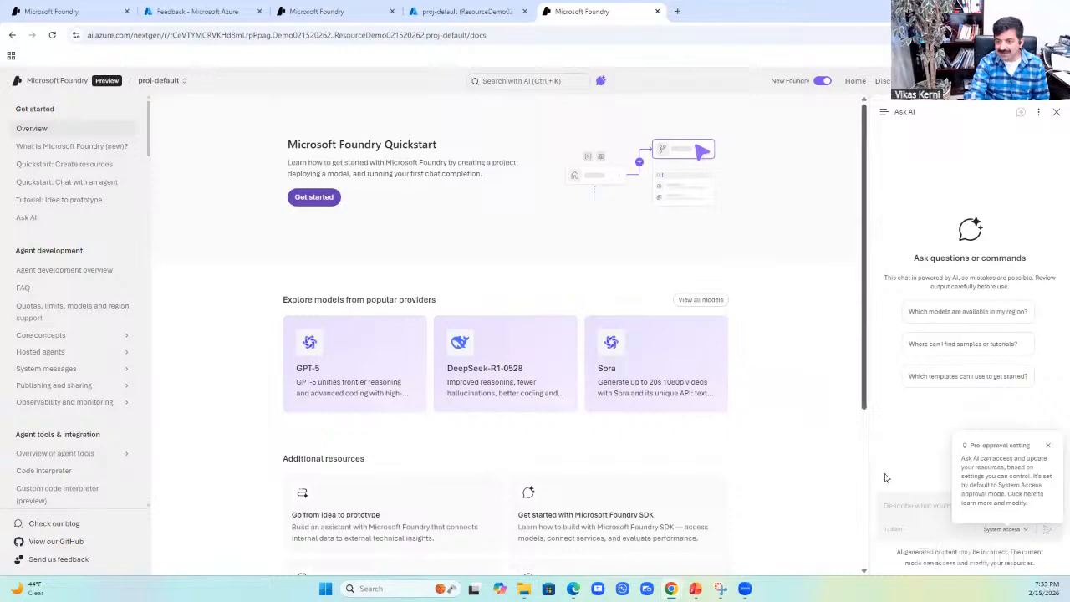
{"action": "left_click", "coordinate": [949, 508]}
{"action": "left_click", "coordinate": [920, 506]}
{"action": "type", "text": "What is AI"}
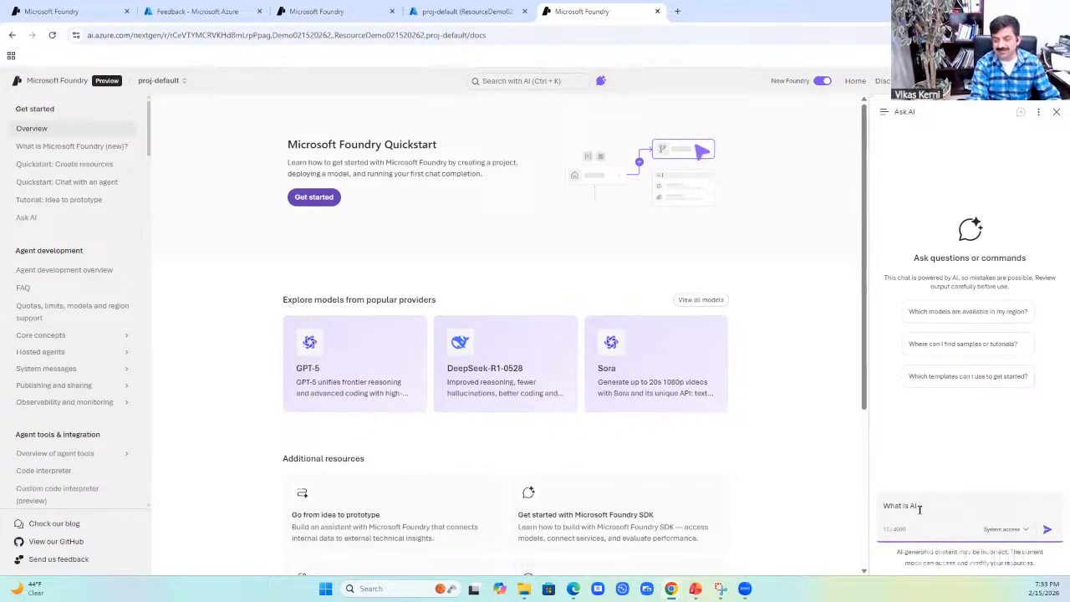
{"action": "key", "text": "Return"}
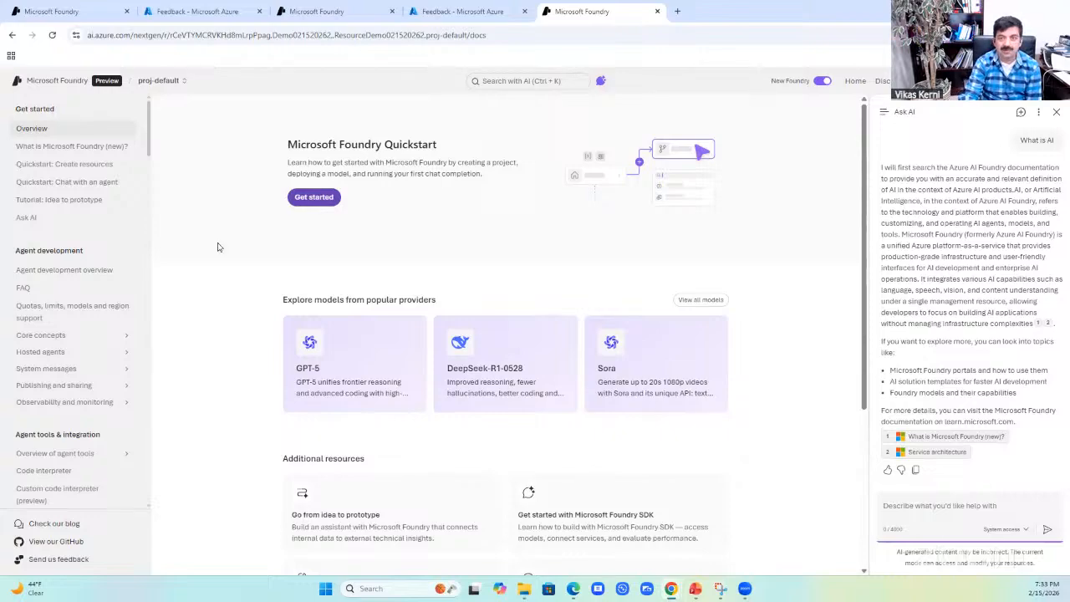
Return to the project home page, clear the accidental text selection, and open the model catalog from the Start building options
{"action": "left_click", "coordinate": [857, 81]}
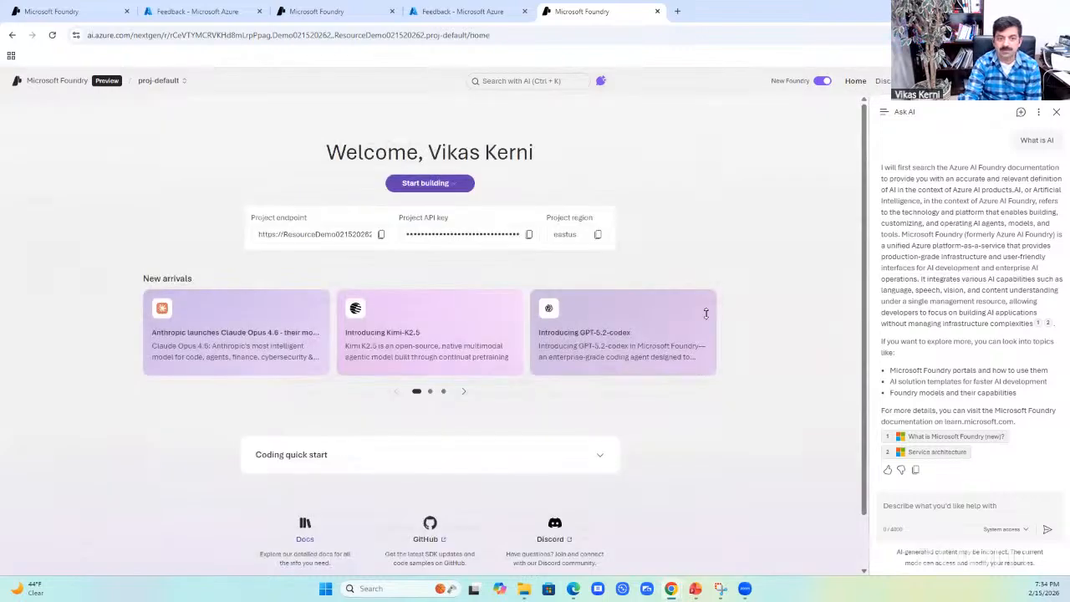
{"action": "left_click_drag", "start_coordinate": [393, 262], "coordinate": [289, 263]}
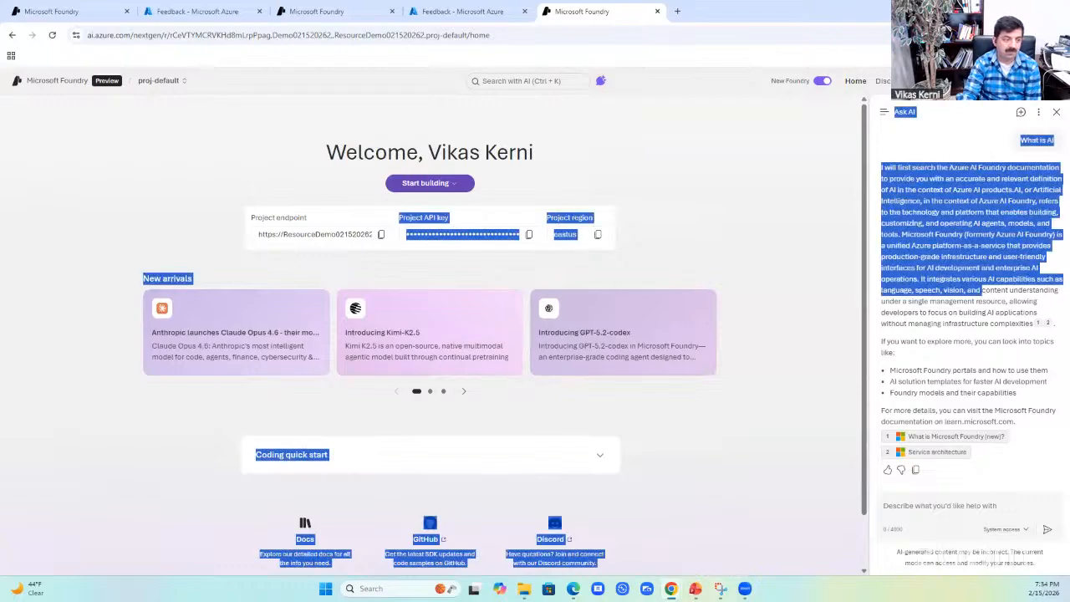
{"action": "left_click", "coordinate": [732, 180]}
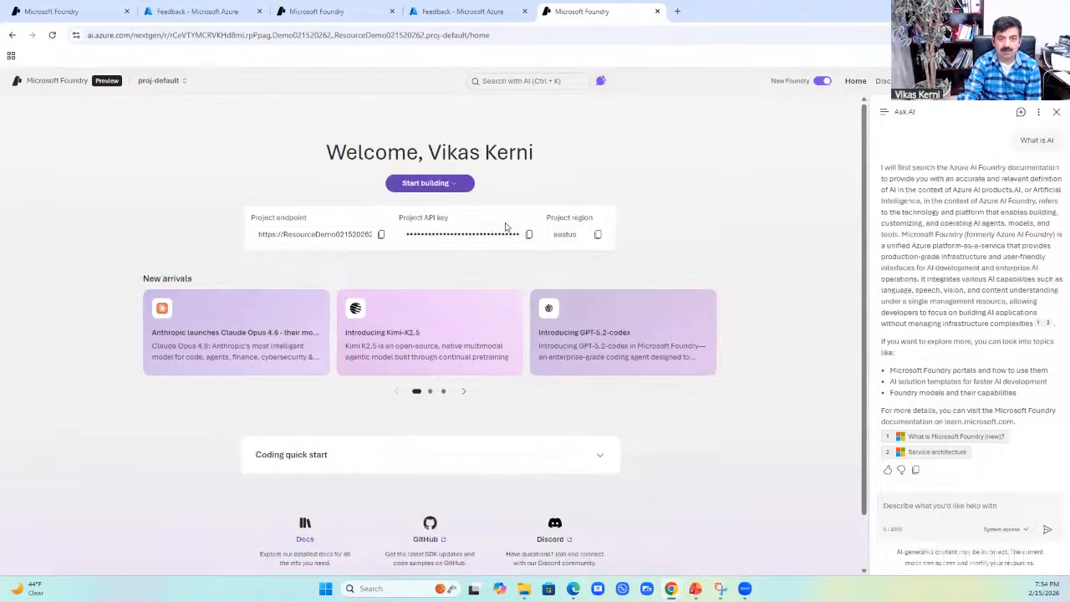
{"action": "left_click", "coordinate": [446, 185]}
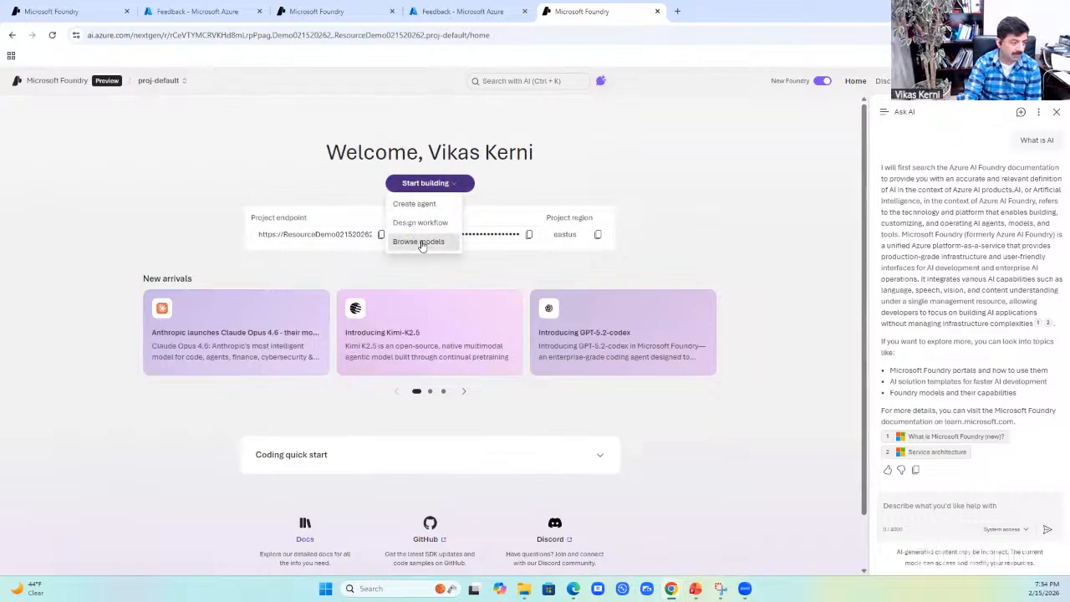
{"action": "left_click", "coordinate": [421, 242]}
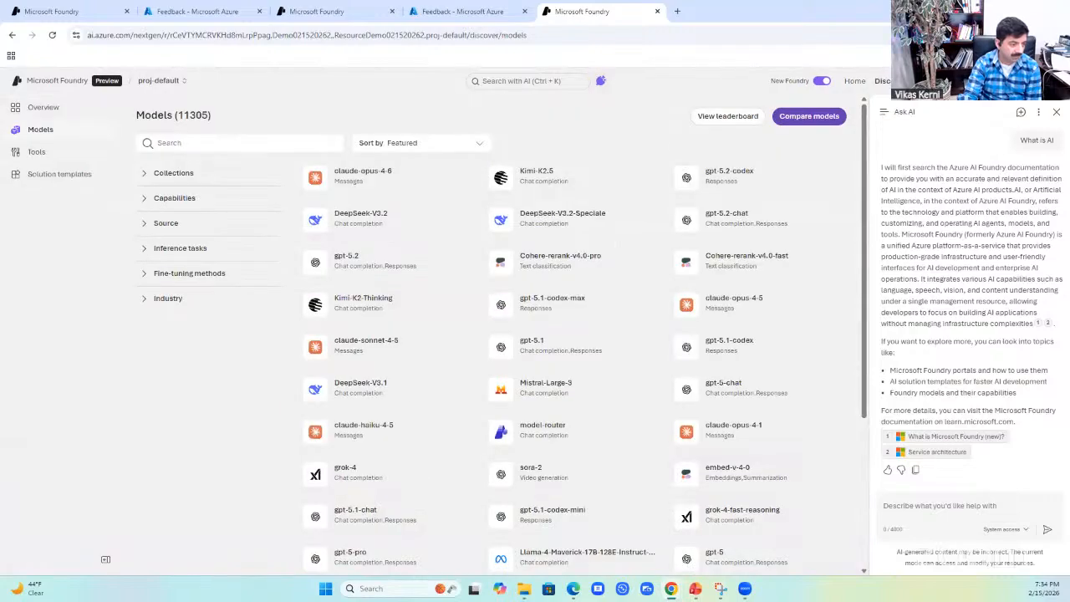
Search the model catalog for gpt-4.1-mini and open that model's details page
{"action": "left_click", "coordinate": [245, 148]}
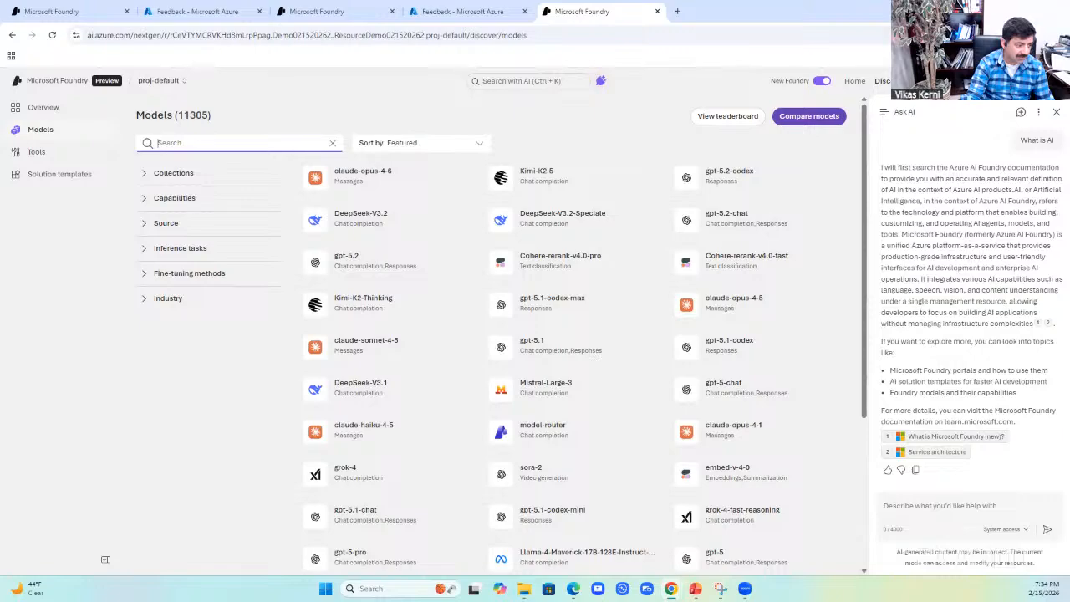
{"action": "type", "text": "g"}
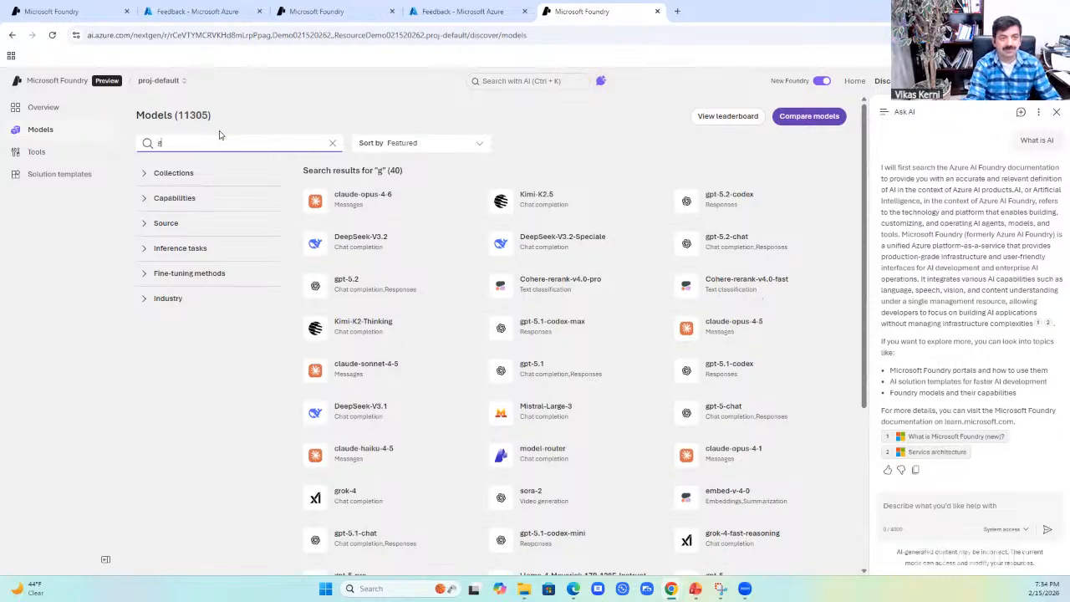
{"action": "type", "text": "pt-4 "}
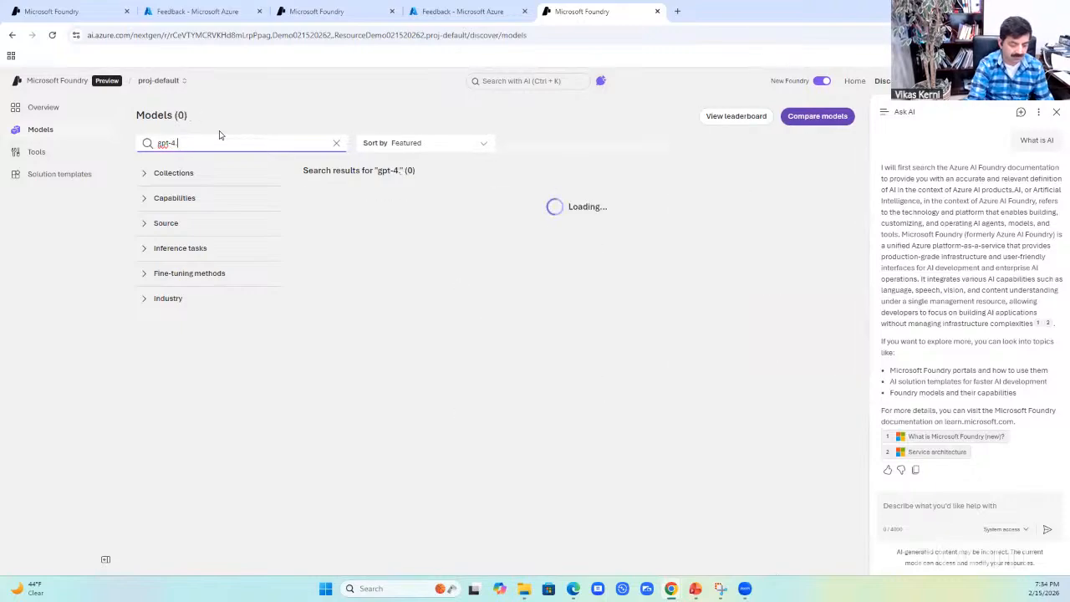
{"action": "type", "text": "1"}
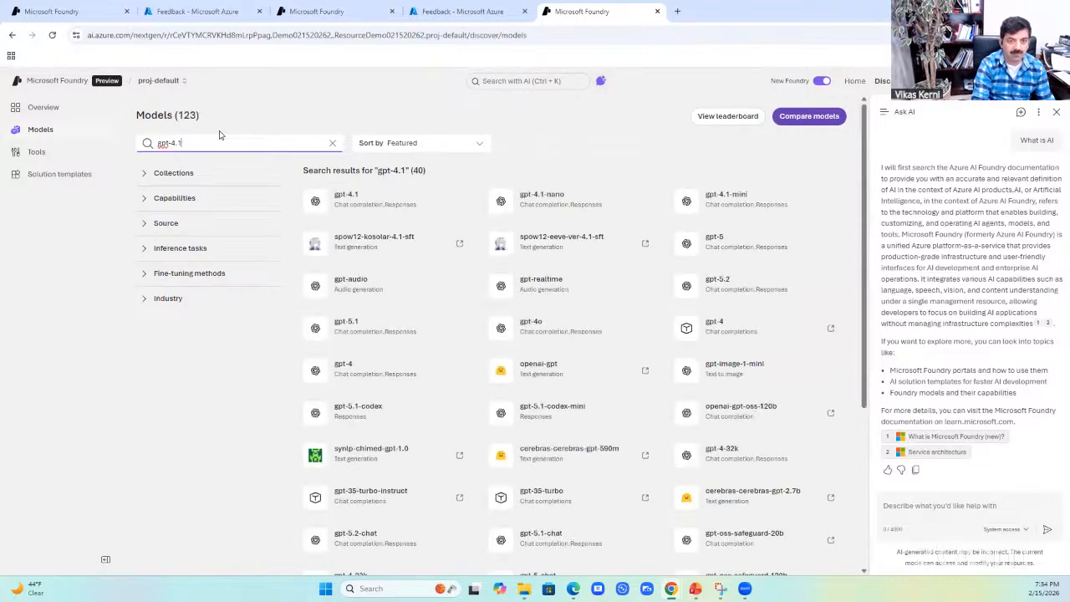
{"action": "type", "text": "-mini"}
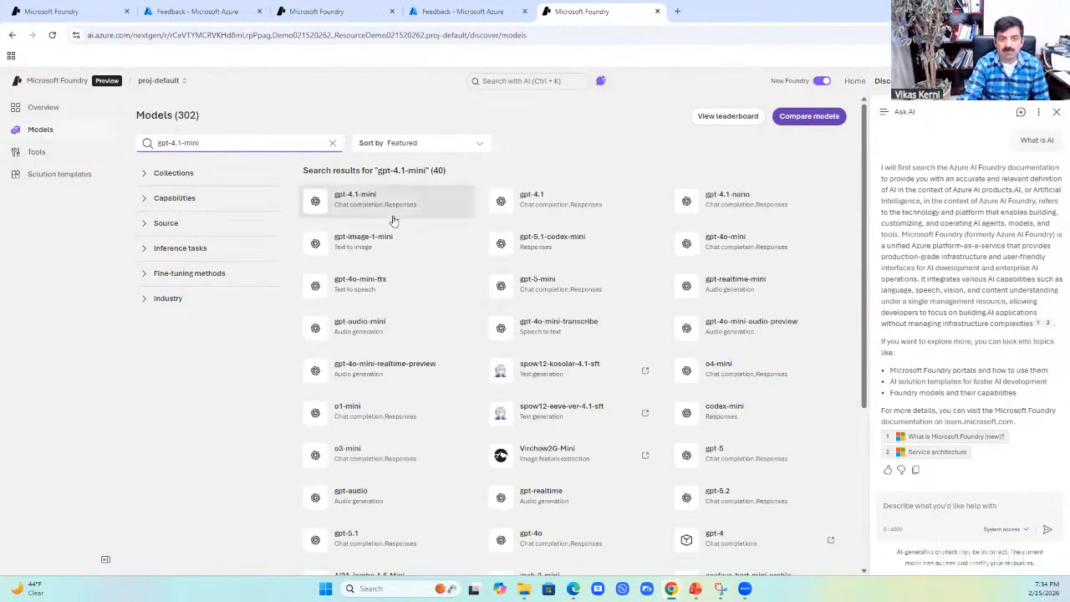
{"action": "left_click", "coordinate": [346, 204]}
{"action": "left_click", "coordinate": [346, 204]}
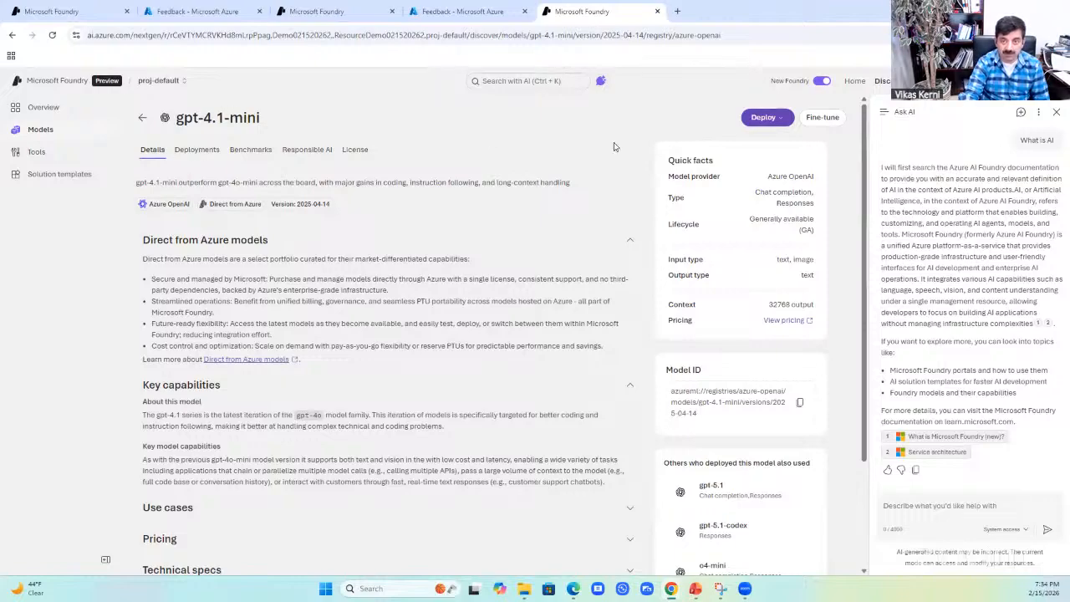
Deploy gpt-4.1-mini with the default settings and ask the deployed model "What is AI?" in its playground
{"action": "left_click", "coordinate": [766, 119]}
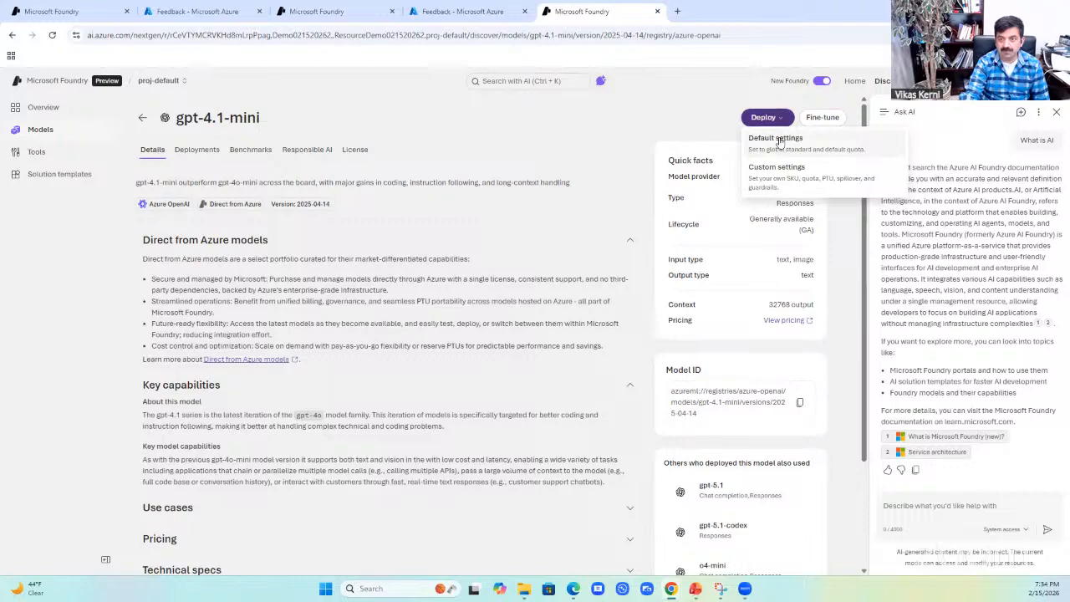
{"action": "left_click", "coordinate": [779, 142]}
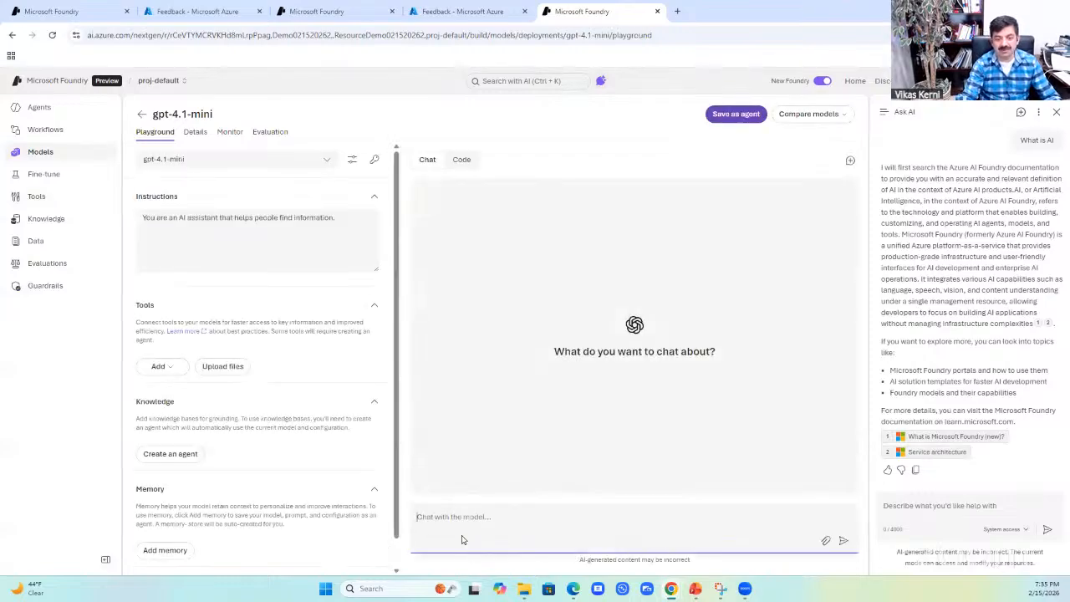
{"action": "type", "text": "What is AI?"}
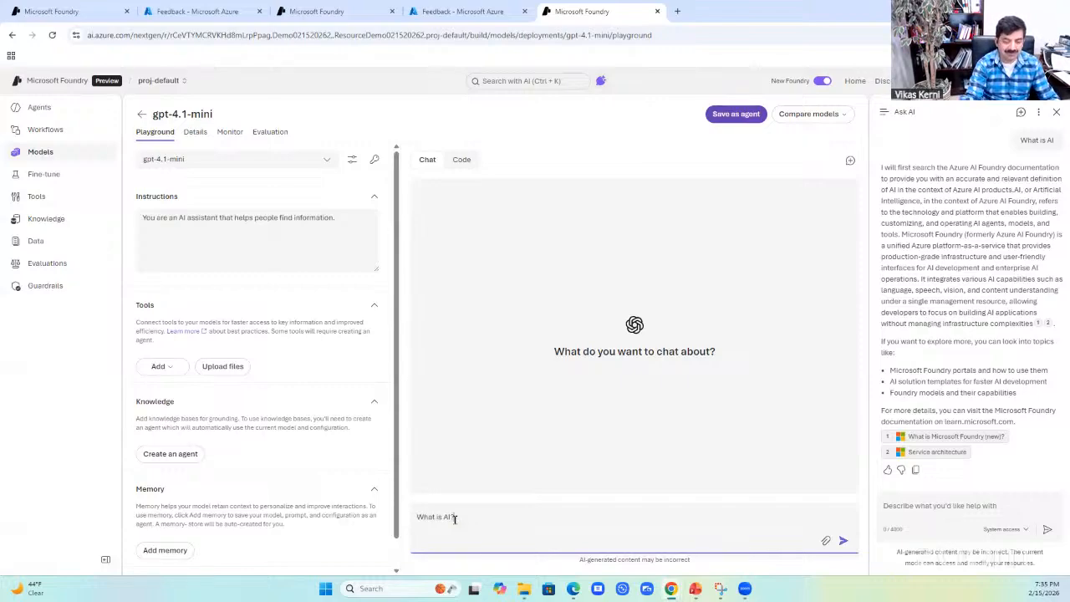
{"action": "key", "text": "Return"}
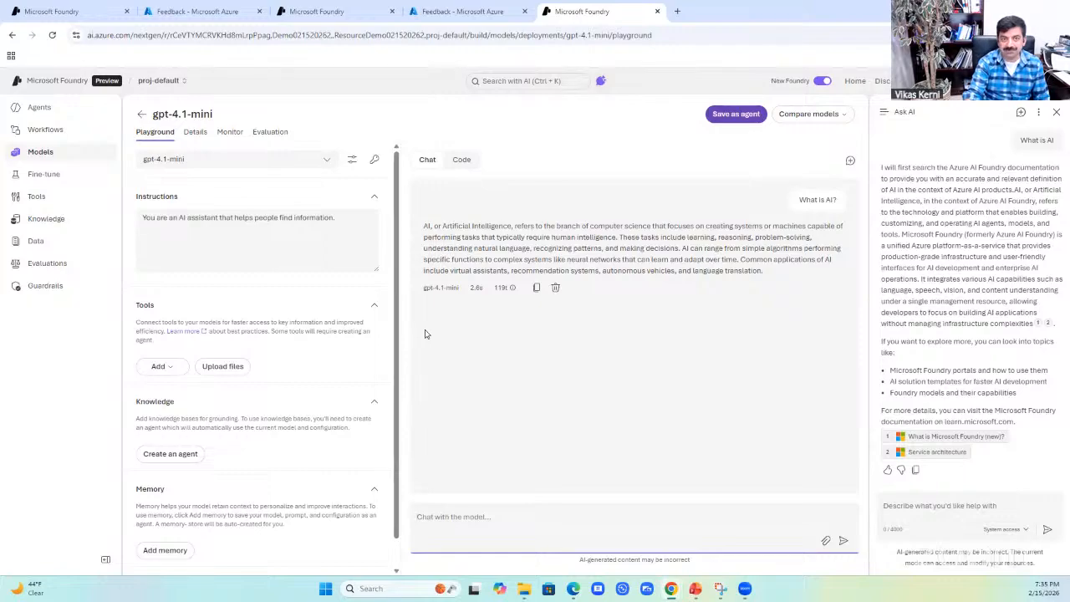
{"action": "left_click", "coordinate": [855, 81]}
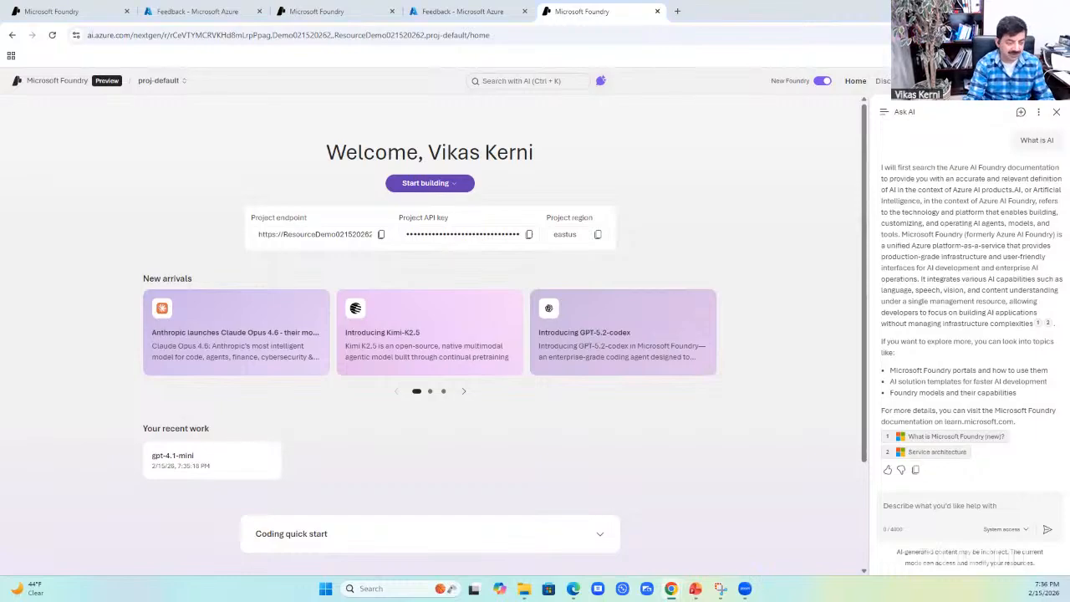
{"action": "left_click", "coordinate": [677, 11]}
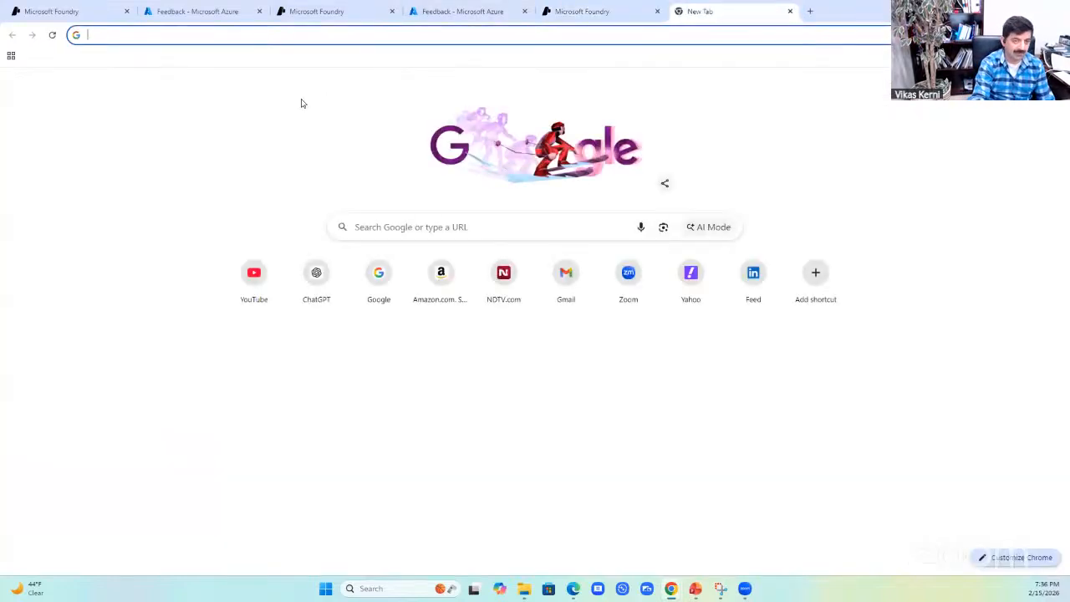
{"action": "type", "text": "https://aka.ms/ask-andrew-azure"}
{"action": "key", "text": "Return"}
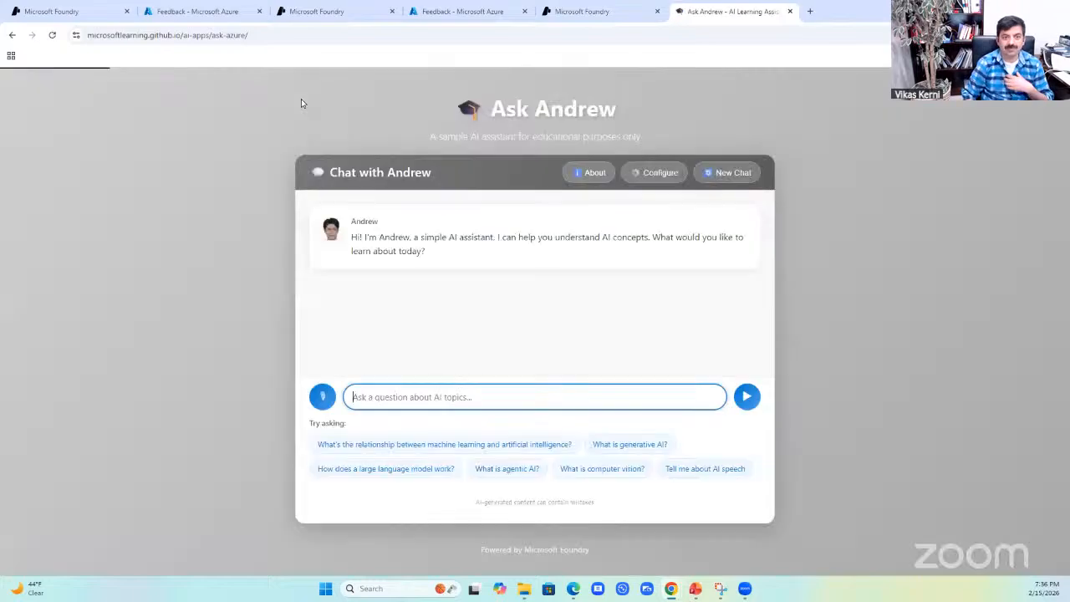
{"action": "left_click", "coordinate": [665, 172]}
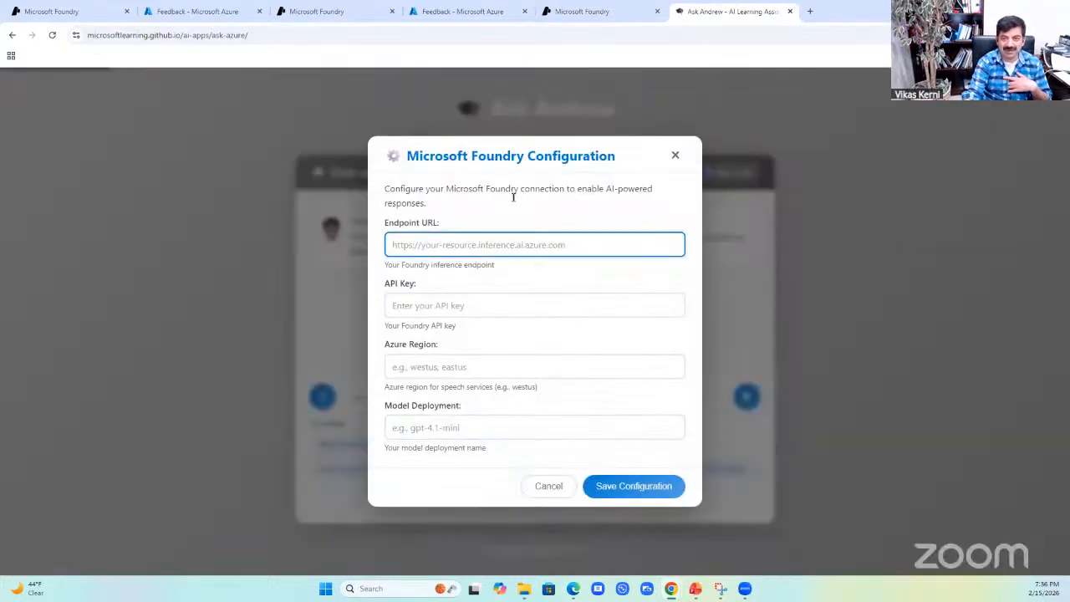
Copy the project endpoint from the Foundry project home page into Ask Andrew's Endpoint URL setting
{"action": "left_click", "coordinate": [629, 10]}
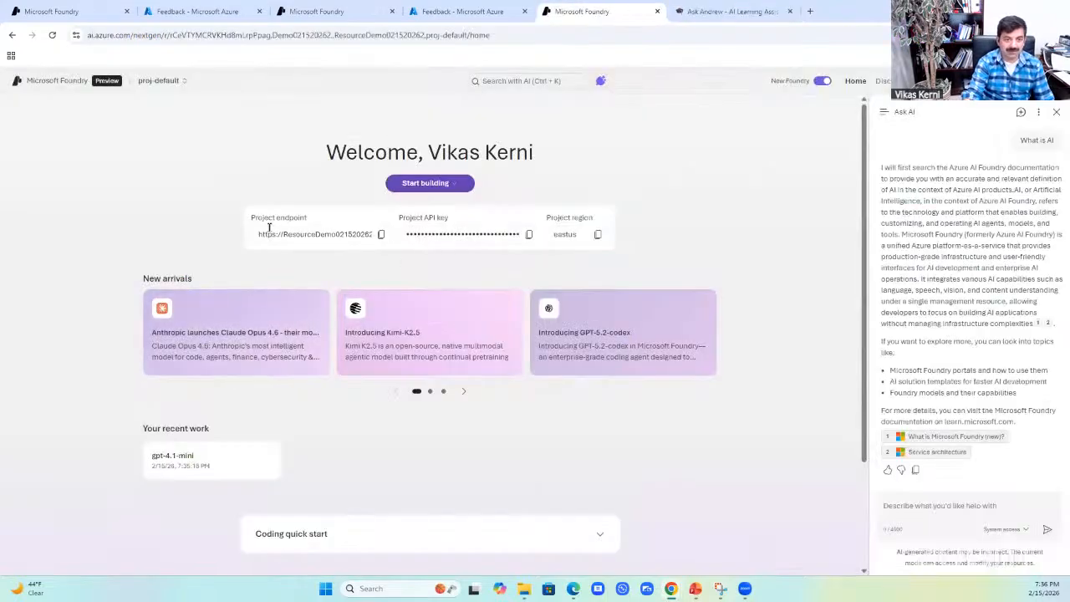
{"action": "left_click", "coordinate": [382, 237]}
{"action": "left_click", "coordinate": [727, 11]}
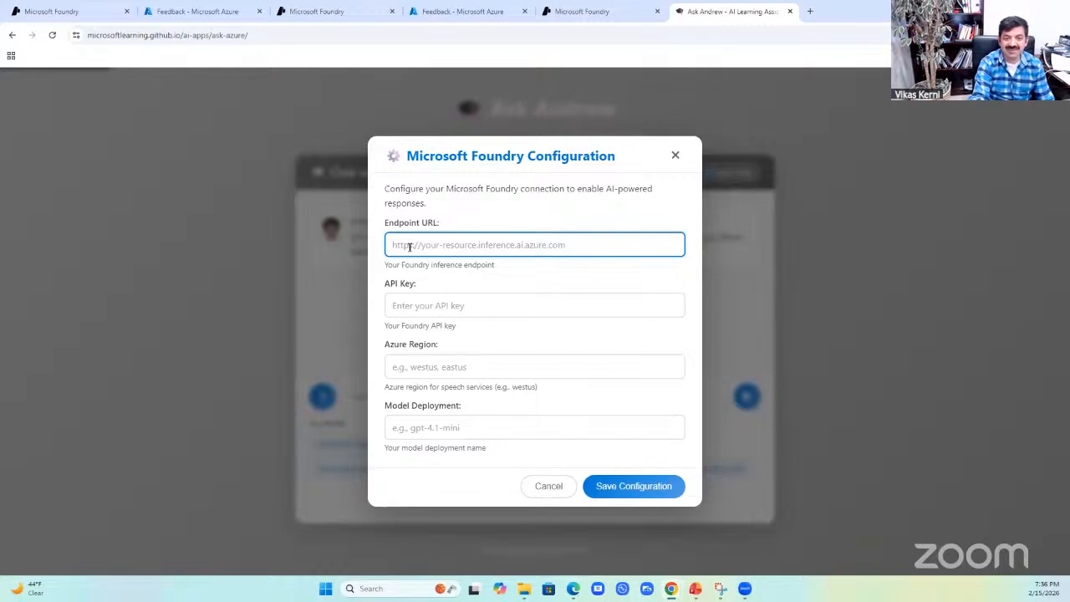
{"action": "key", "text": "ctrl+v"}
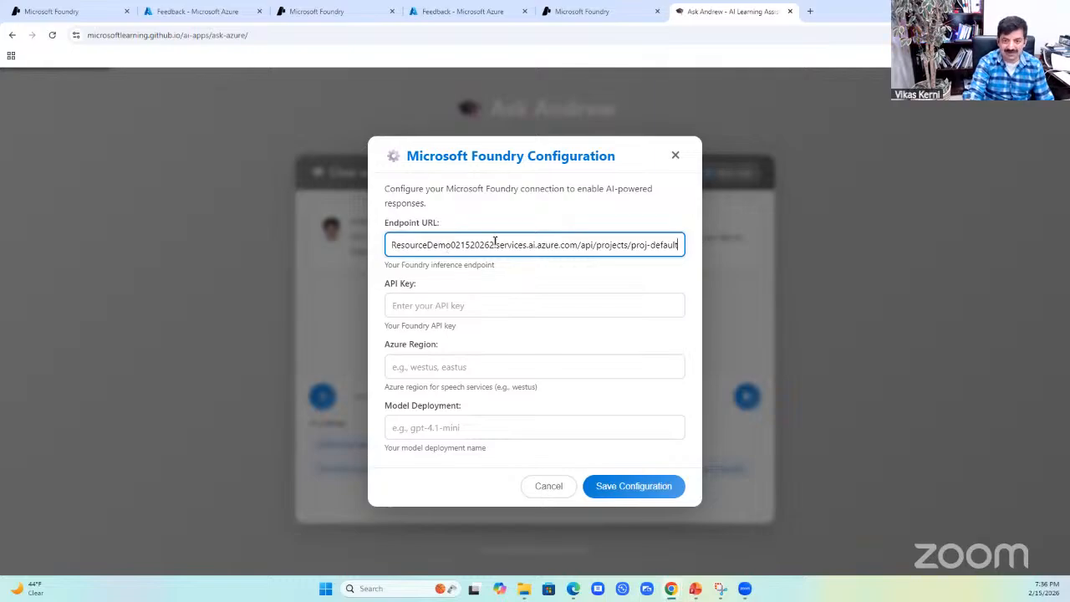
Copy the project API key from the Foundry project home page and paste it into Ask Andrew's API Key setting
{"action": "left_click", "coordinate": [602, 14]}
{"action": "left_click", "coordinate": [528, 235]}
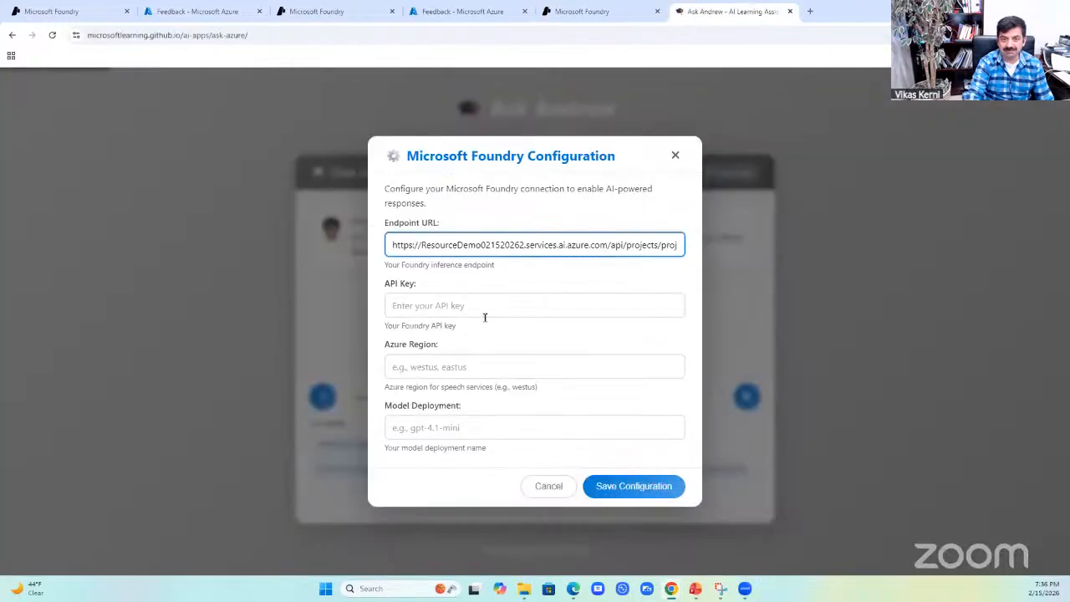
{"action": "left_click", "coordinate": [736, 11]}
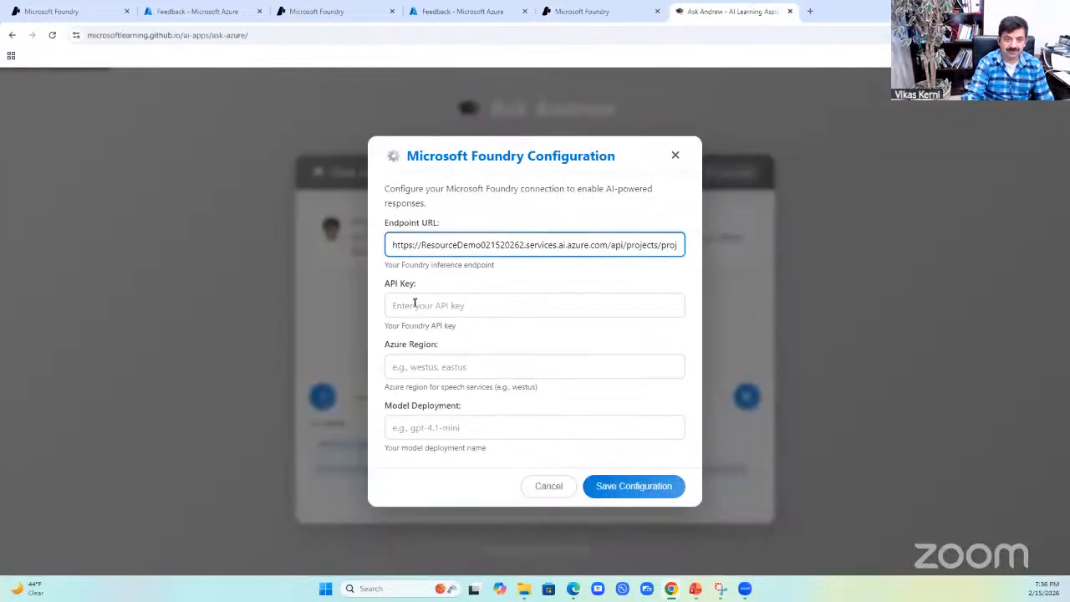
{"action": "left_click", "coordinate": [412, 305]}
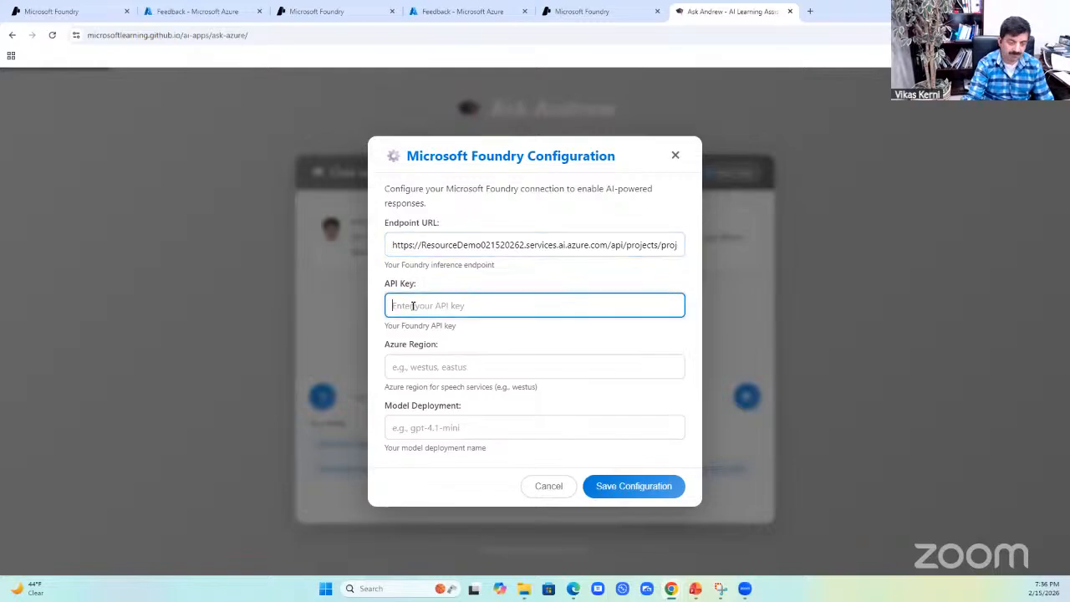
{"action": "key", "text": "ctrl+v"}
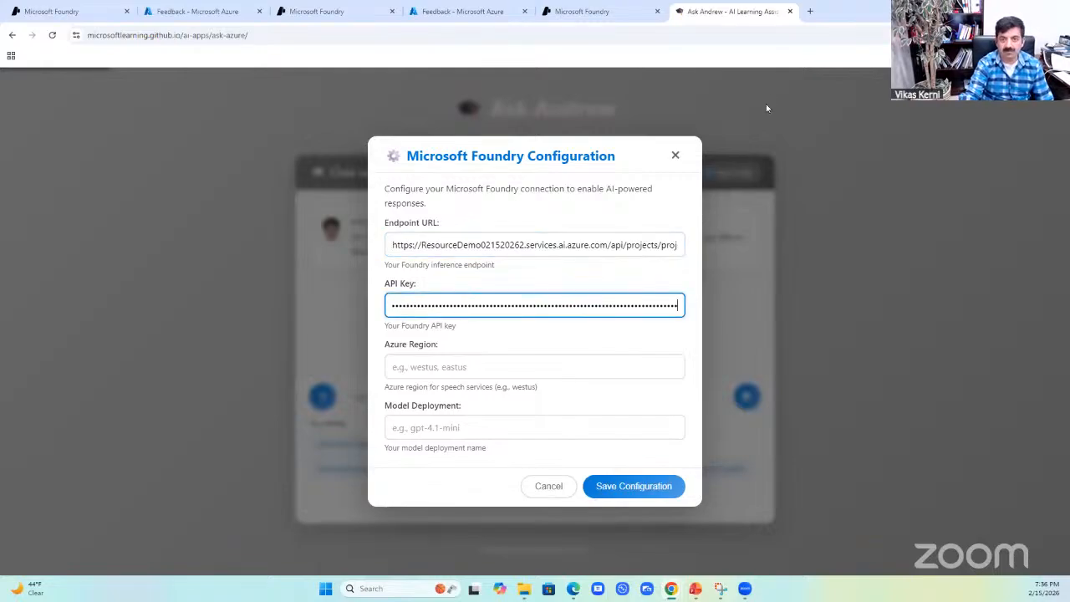
Copy the project region from the Foundry home page and set Ask Andrew's Azure Region to eastus
{"action": "left_click", "coordinate": [605, 17]}
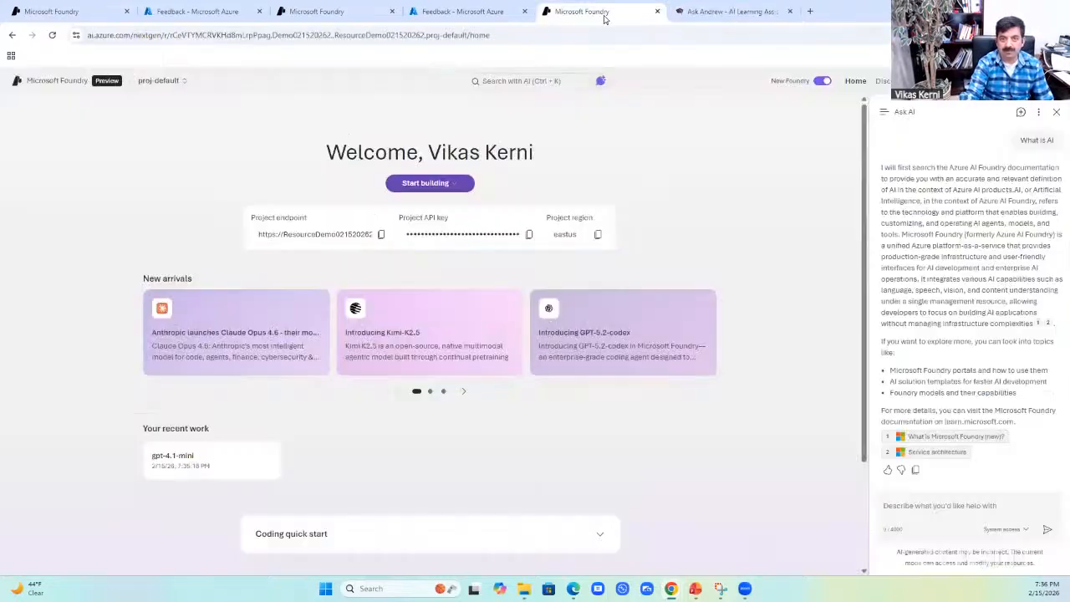
{"action": "left_click", "coordinate": [596, 236]}
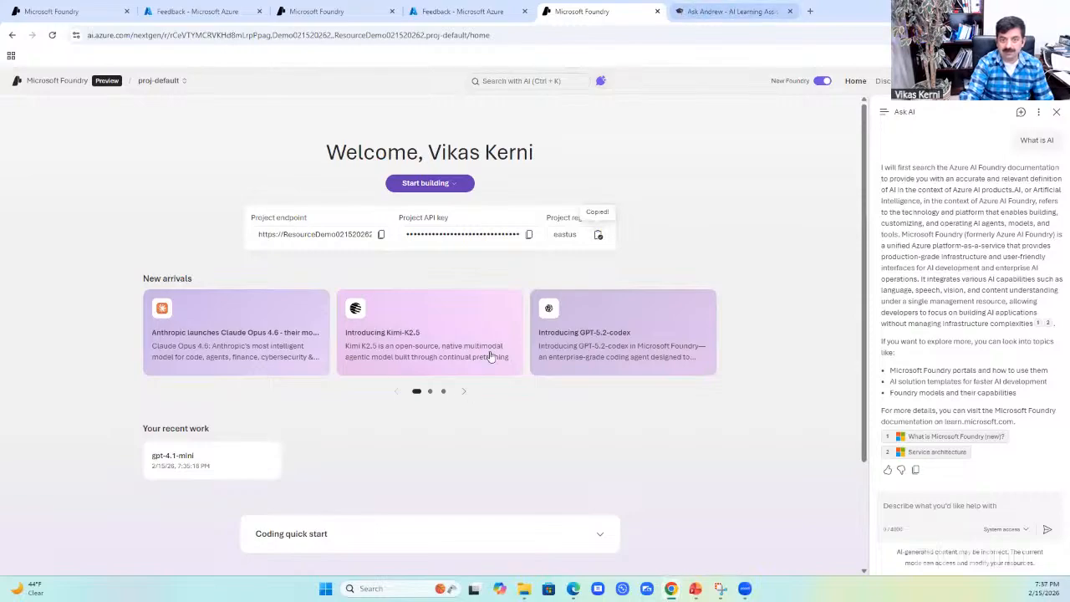
{"action": "left_click", "coordinate": [738, 11]}
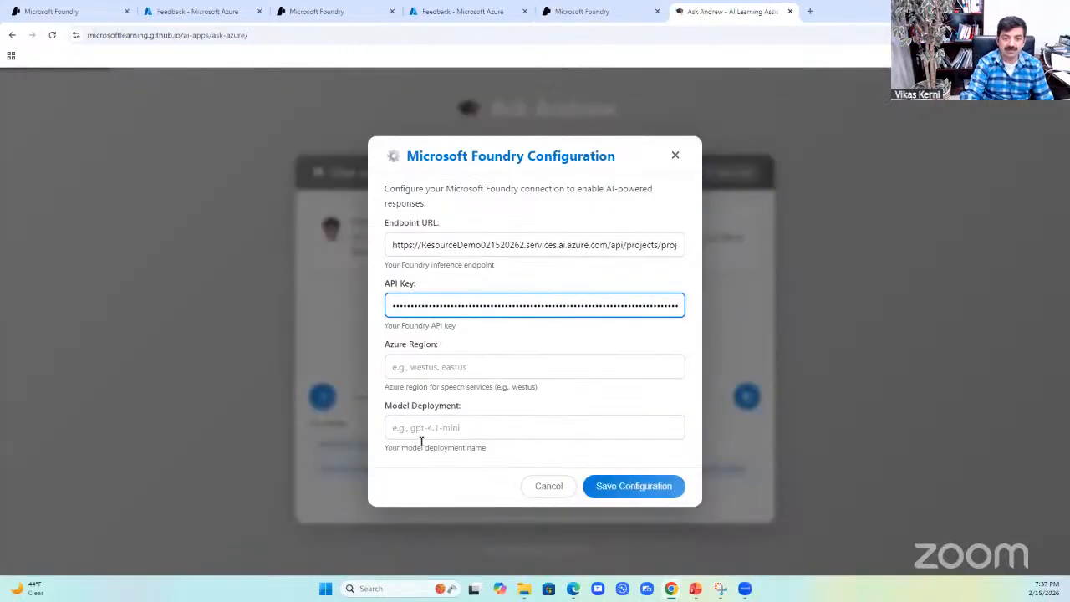
{"action": "left_click", "coordinate": [430, 368]}
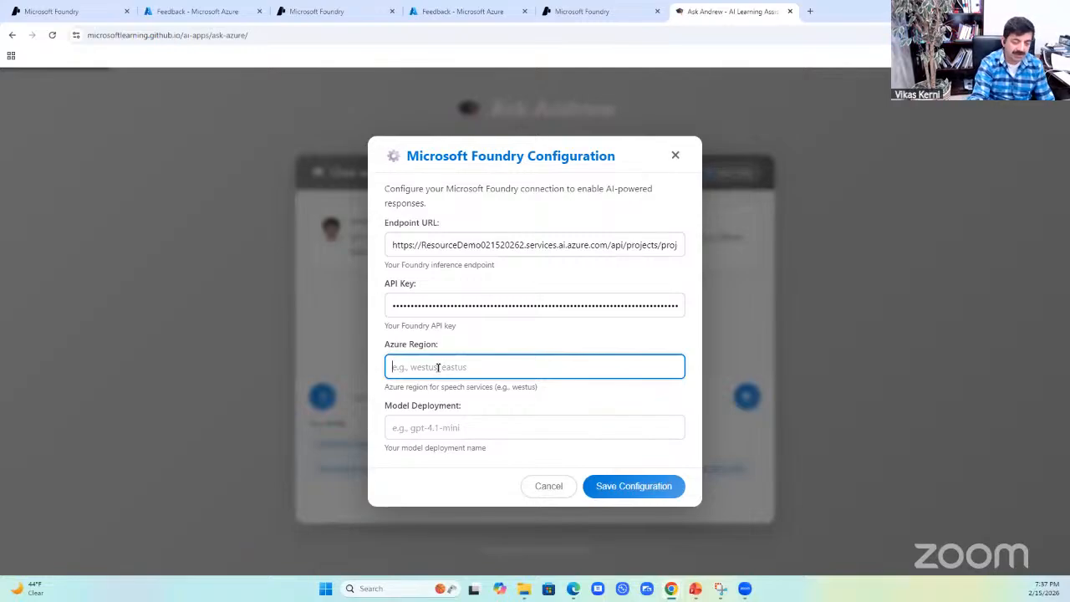
{"action": "key", "text": "ctrl+v"}
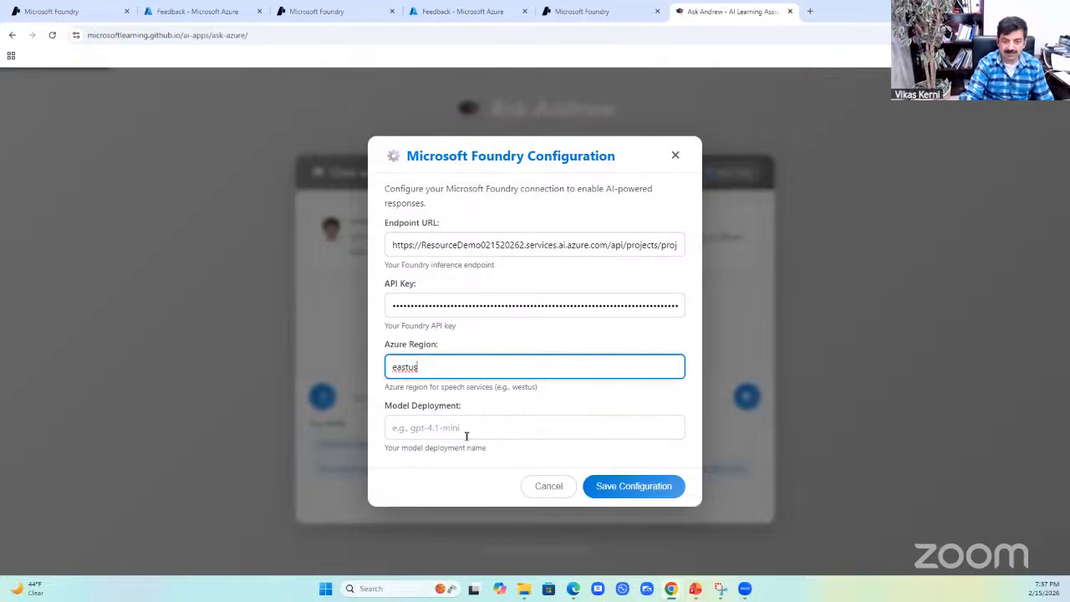
Set Ask Andrew's model deployment to gpt-4.1-mini, look back at the Foundry project home page, and save the configuration
{"action": "left_click", "coordinate": [431, 428]}
{"action": "type", "text": "gpt-4.1-mini"}
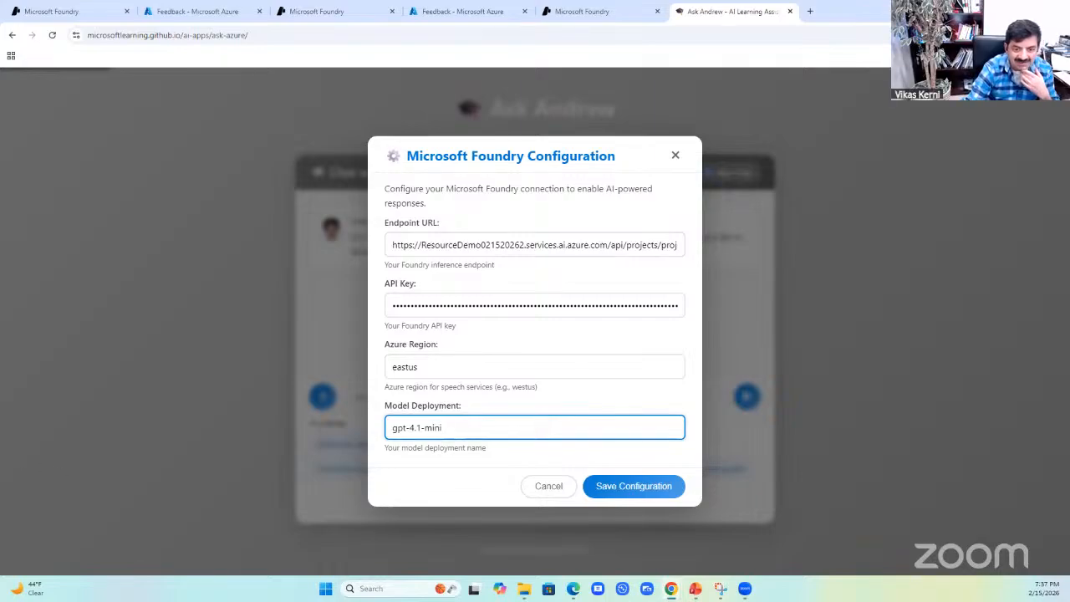
{"action": "left_click", "coordinate": [598, 11]}
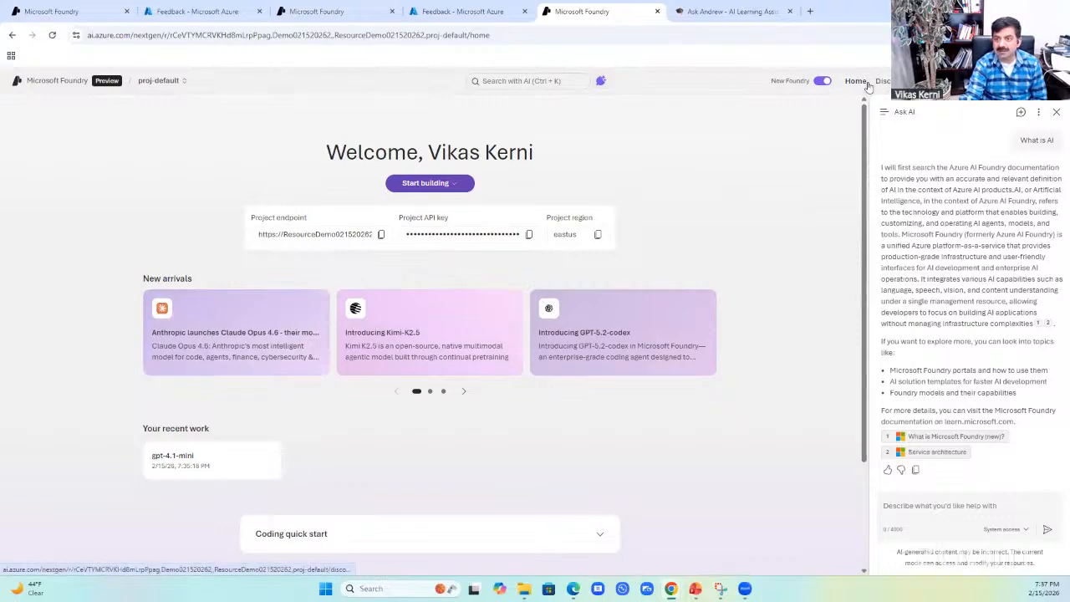
{"action": "left_click", "coordinate": [437, 184]}
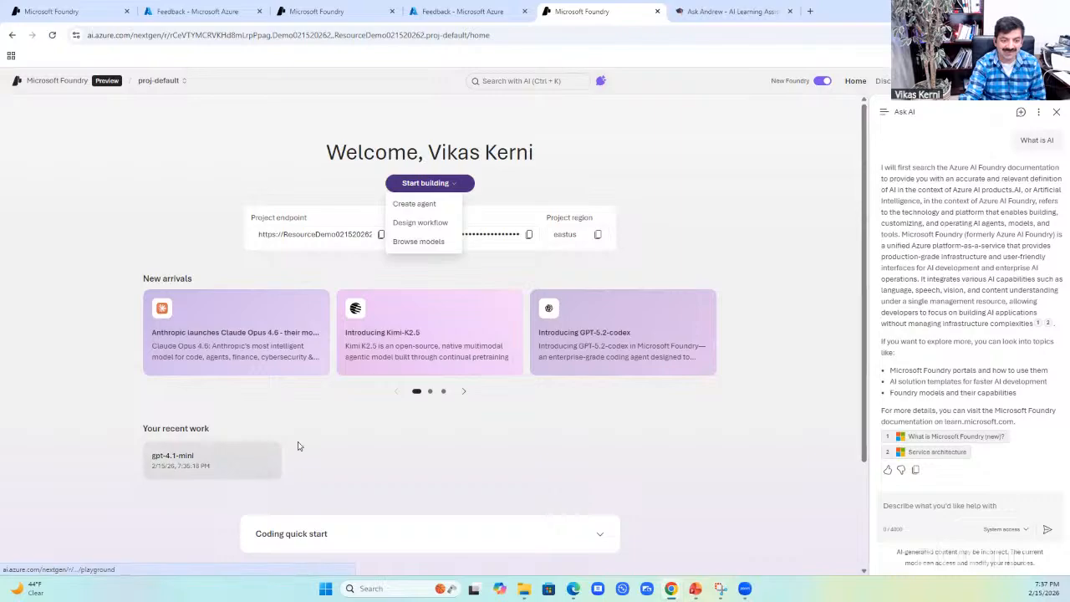
{"action": "left_click", "coordinate": [776, 9]}
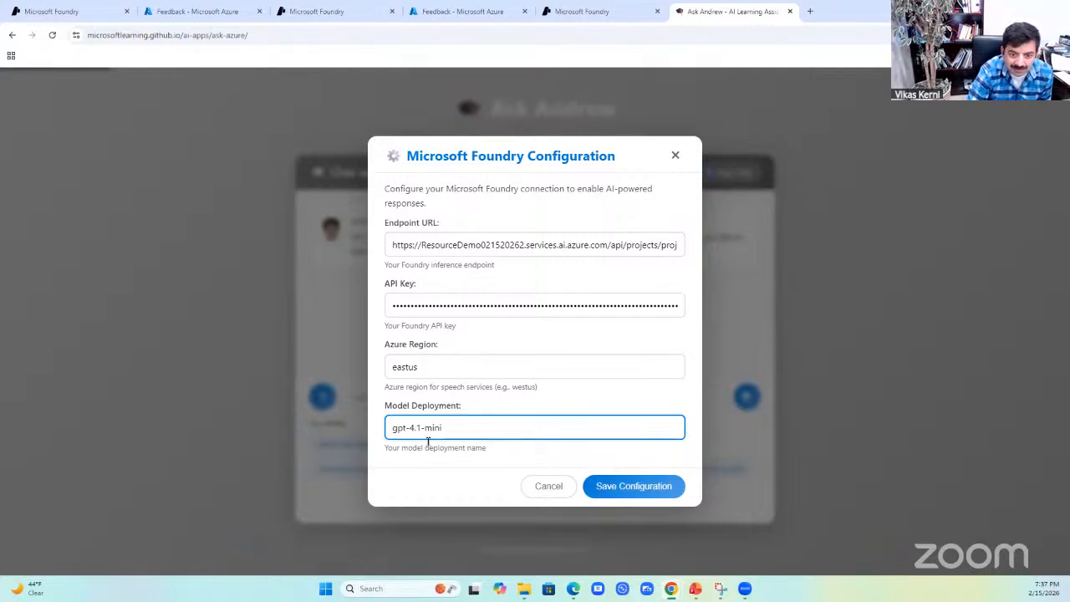
{"action": "left_click", "coordinate": [616, 489]}
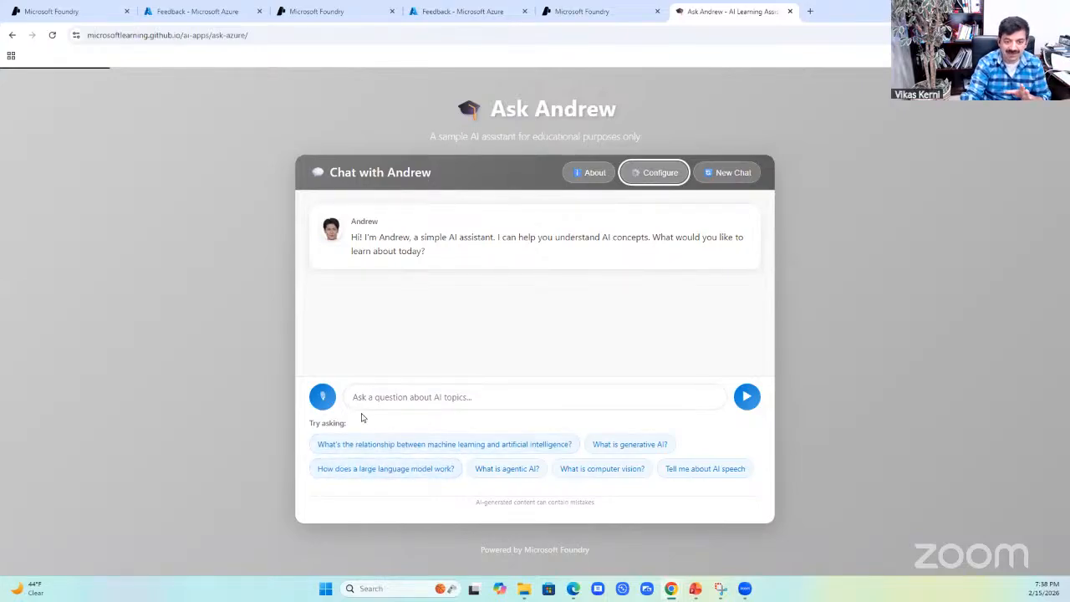
Ask Andrew "What is API" and dismiss the browser's offer to save a password
{"action": "left_click", "coordinate": [388, 395]}
{"action": "type", "text": "Hi"}
{"action": "key", "text": "BackSpace"}
{"action": "key", "text": "BackSpace"}
{"action": "type", "text": "Wah"}
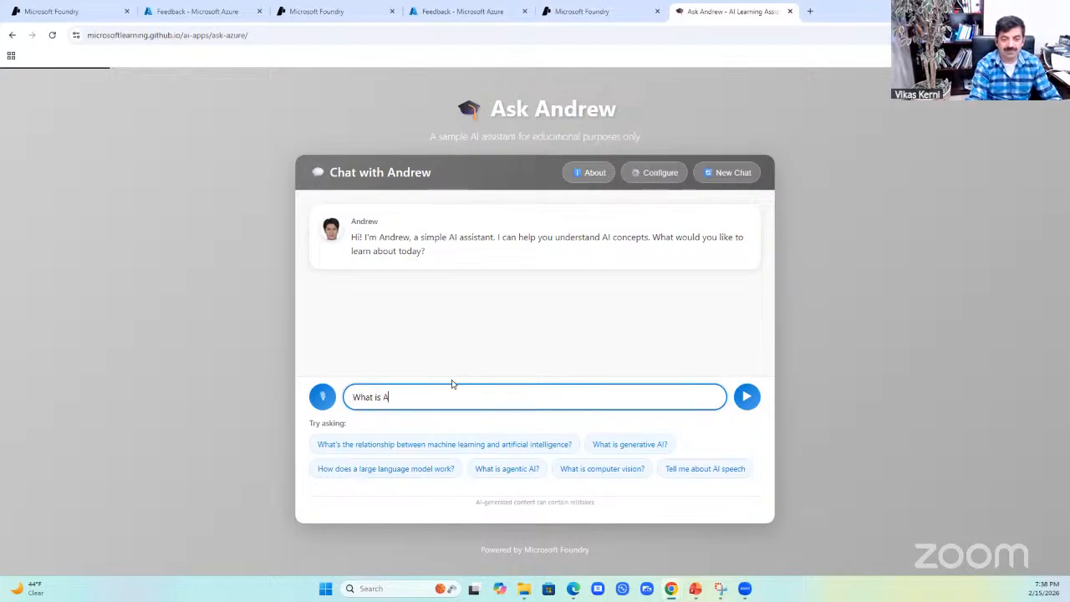
{"action": "type", "text": "t is API"}
{"action": "key", "text": "Return"}
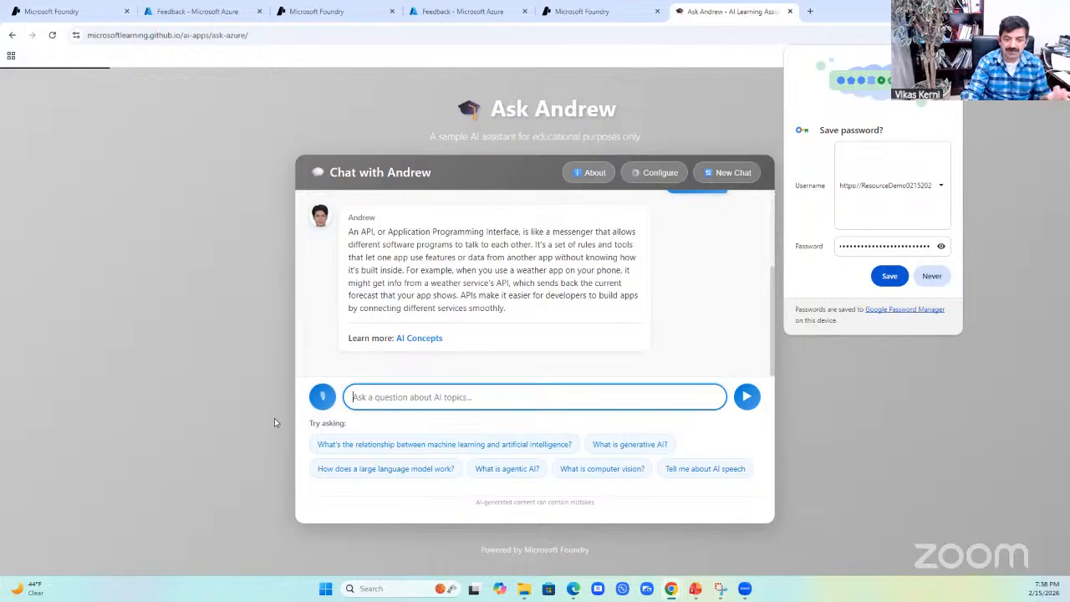
{"action": "left_click", "coordinate": [948, 61]}
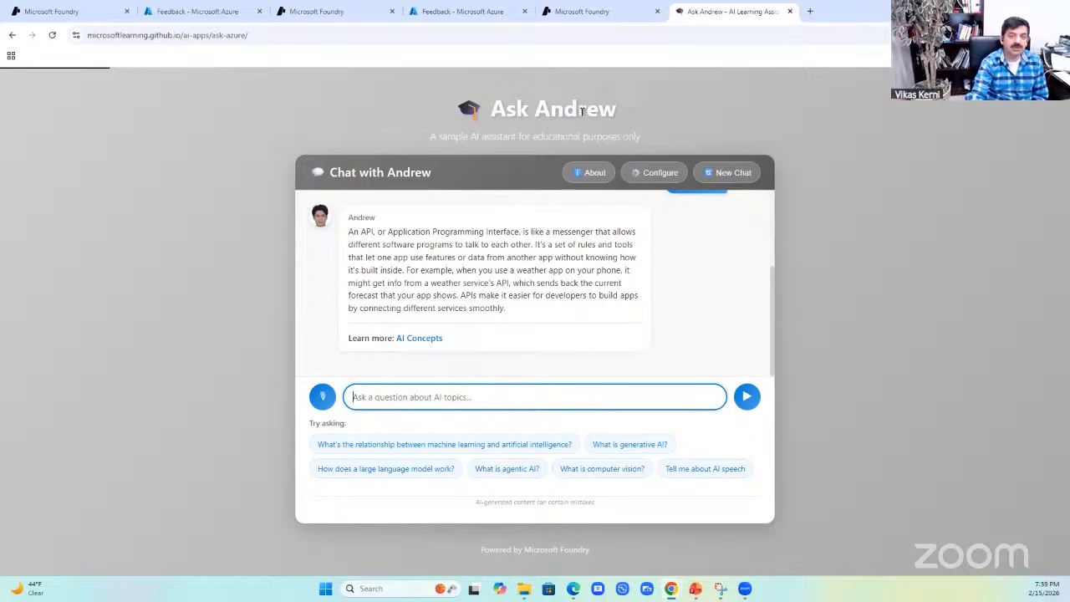
Close the Start building options on the Foundry home page, and return from the All projects list to the project home page
{"action": "left_click", "coordinate": [603, 13]}
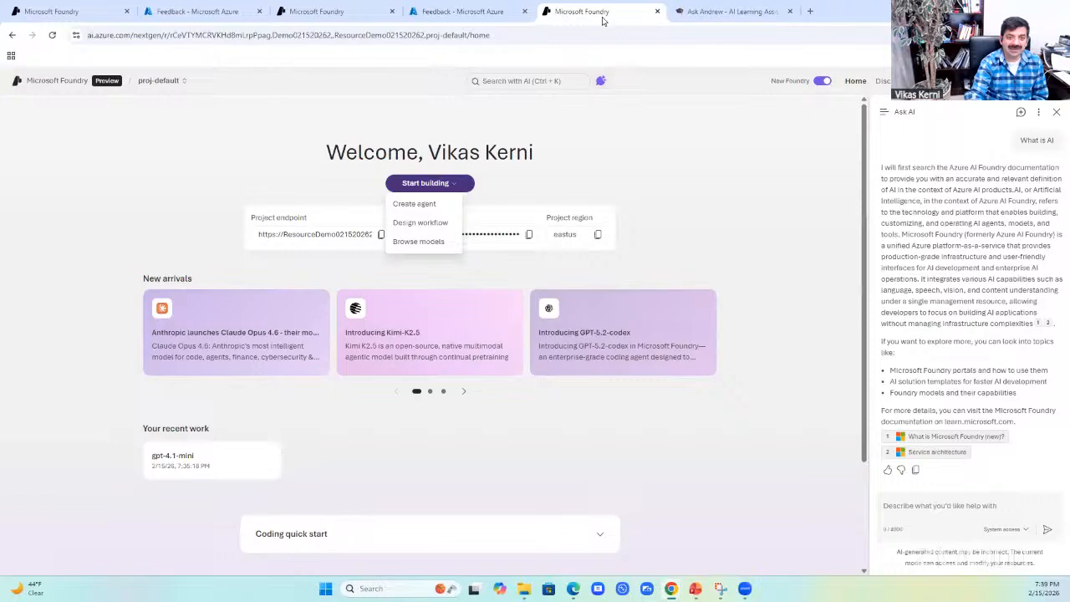
{"action": "left_click", "coordinate": [212, 156]}
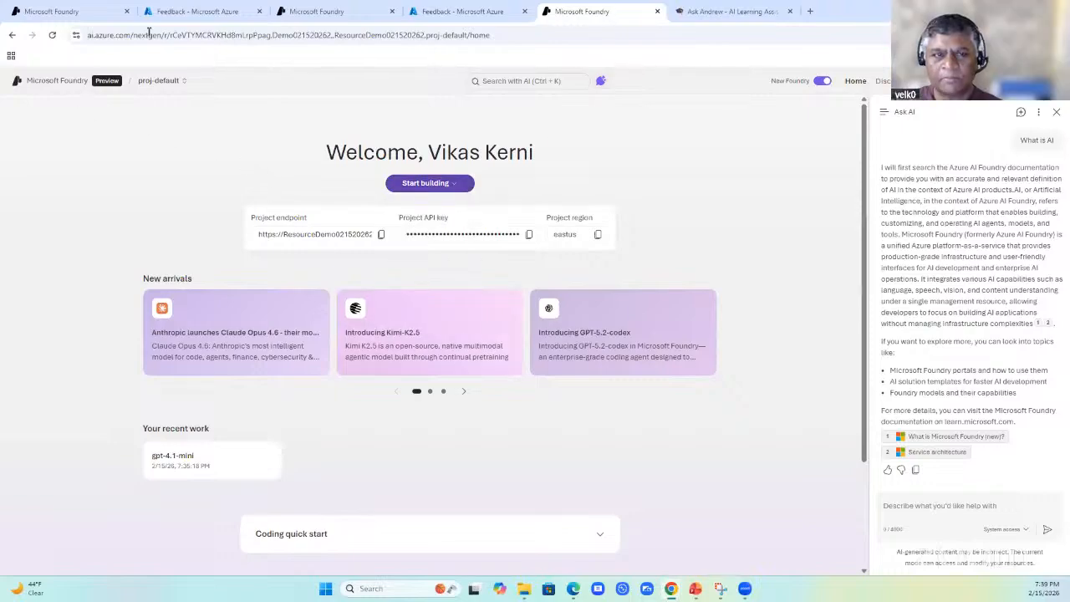
{"action": "left_click", "coordinate": [332, 17]}
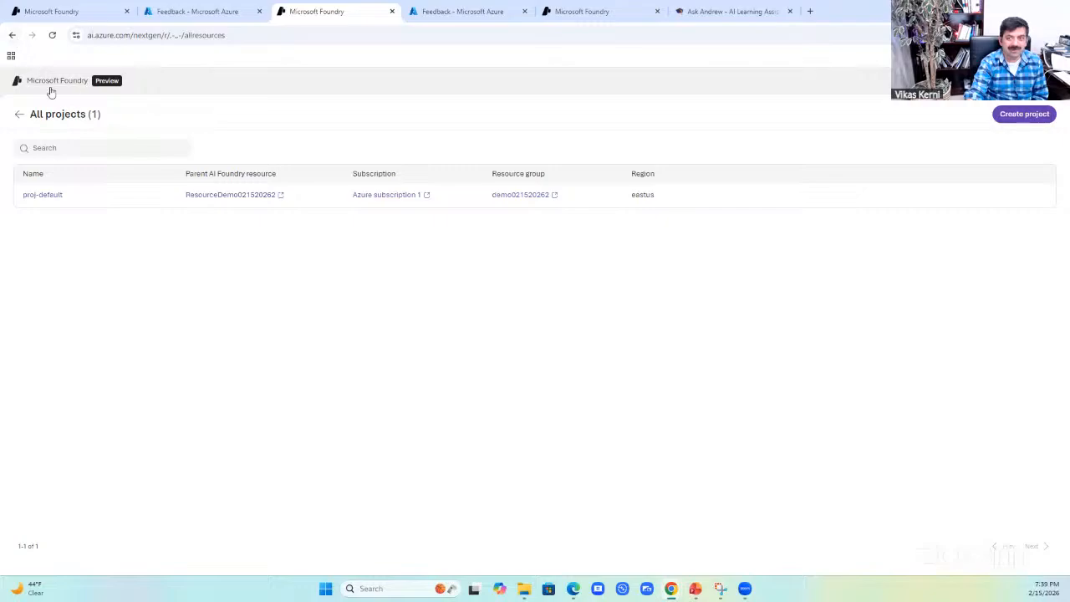
{"action": "left_click", "coordinate": [13, 37]}
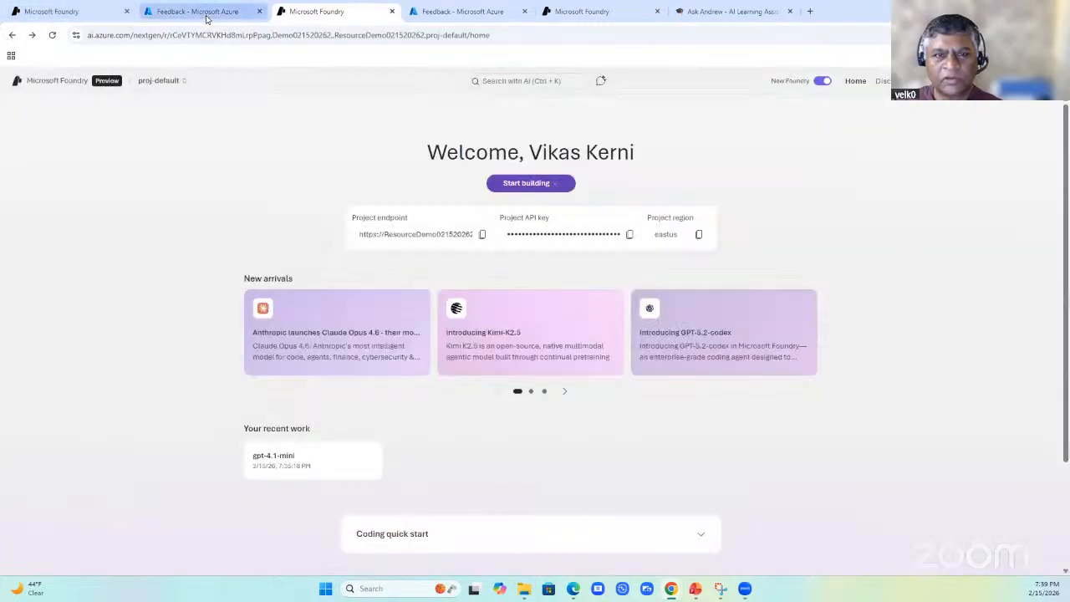
Switch to the Azure portal, go to its home page, and open the overview of Azure subscription 1
{"action": "left_click", "coordinate": [199, 11]}
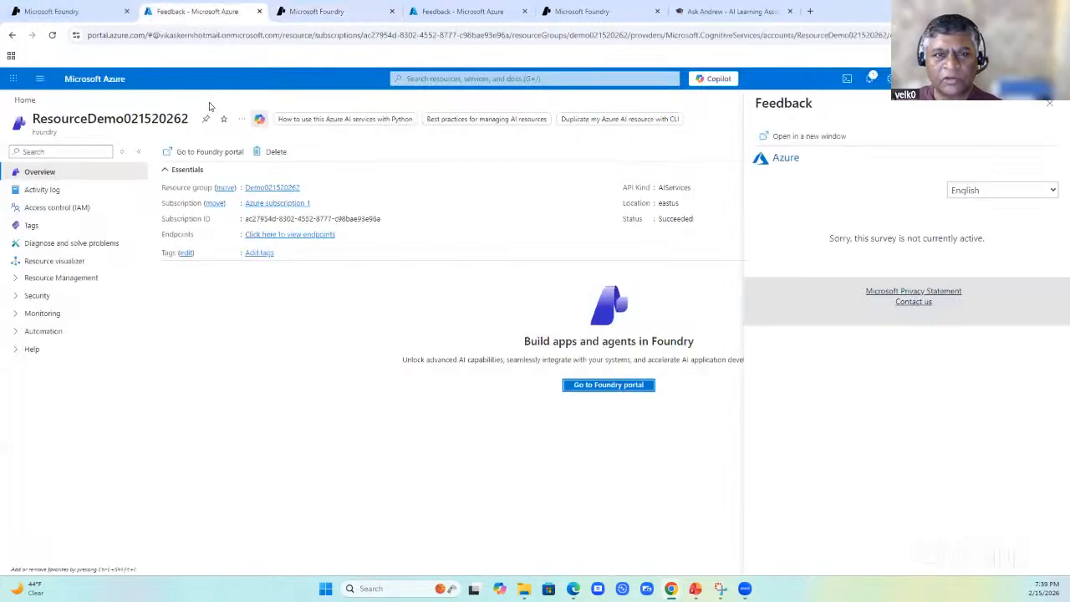
{"action": "left_click", "coordinate": [24, 100]}
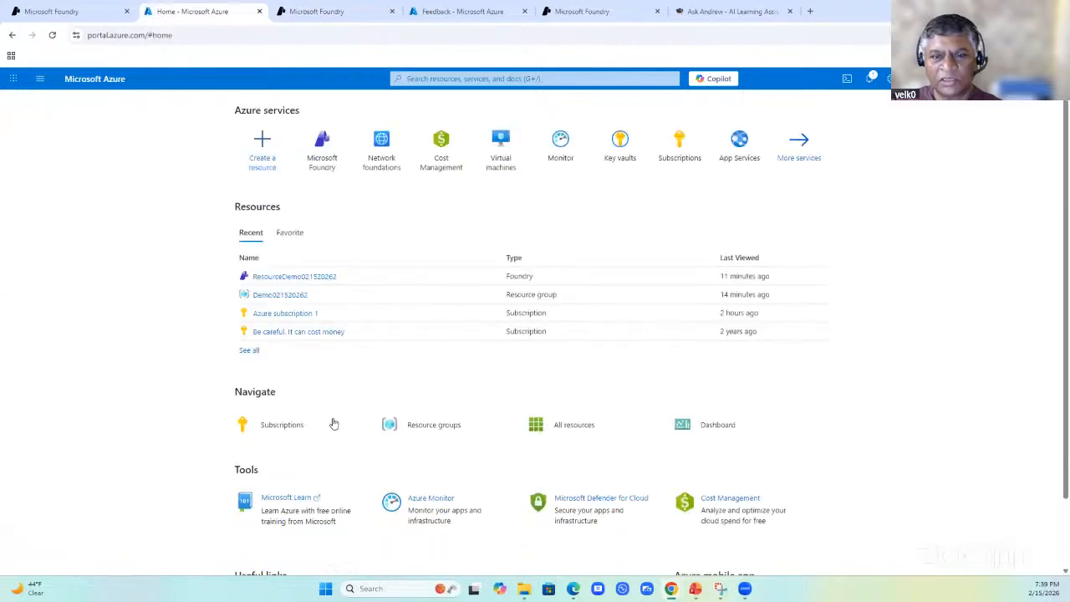
{"action": "left_click", "coordinate": [295, 313]}
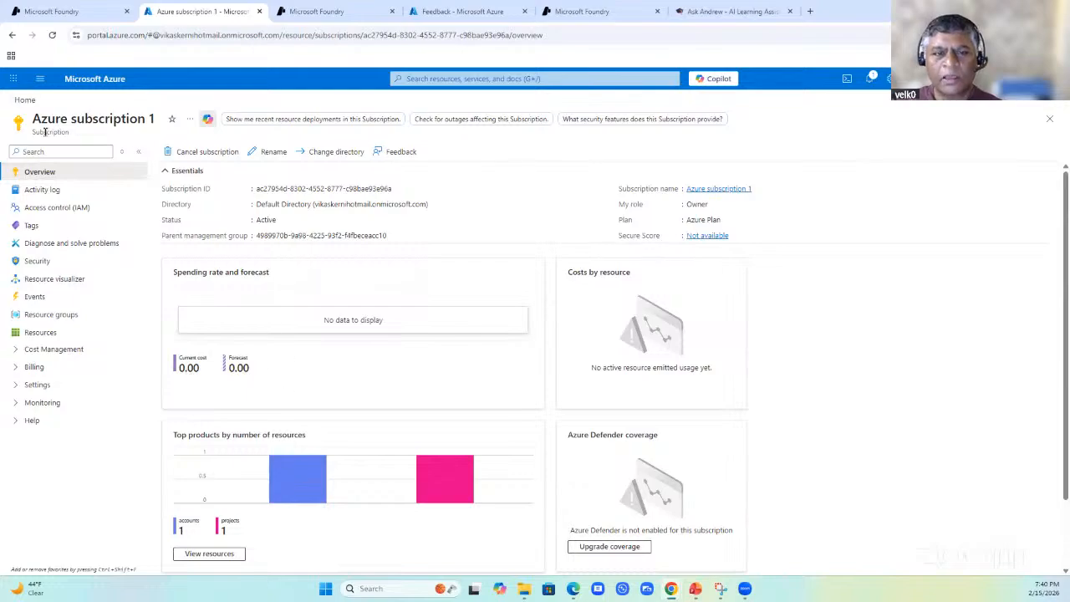
Return to the Azure portal home page and open the Foundry resource ResourceDemo021520262 from the recent resources
{"action": "left_click", "coordinate": [25, 99]}
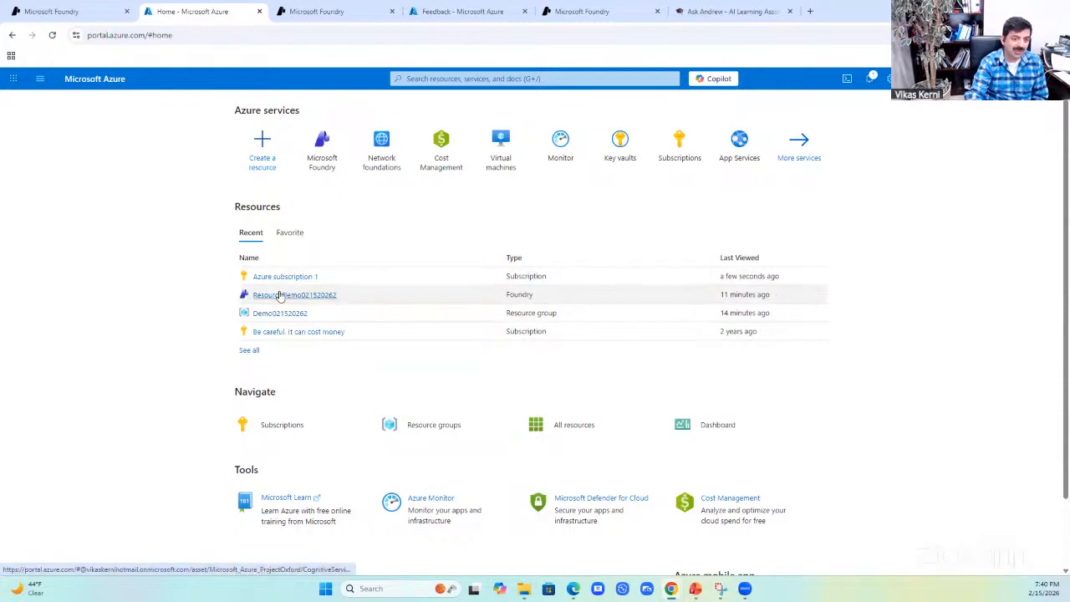
{"action": "mouse_move", "coordinate": [281, 301]}
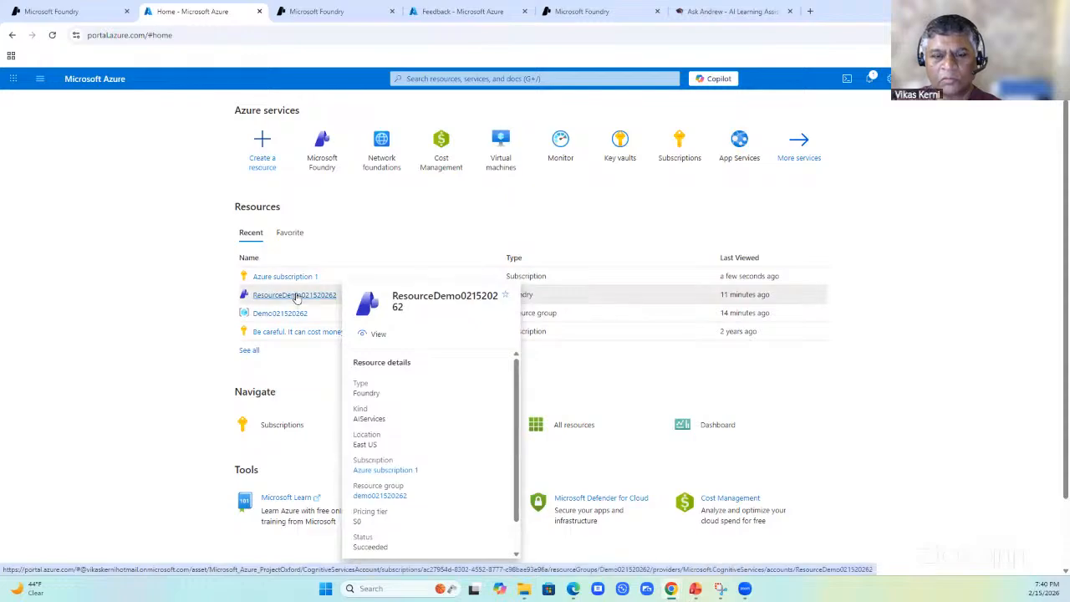
{"action": "left_click", "coordinate": [297, 298]}
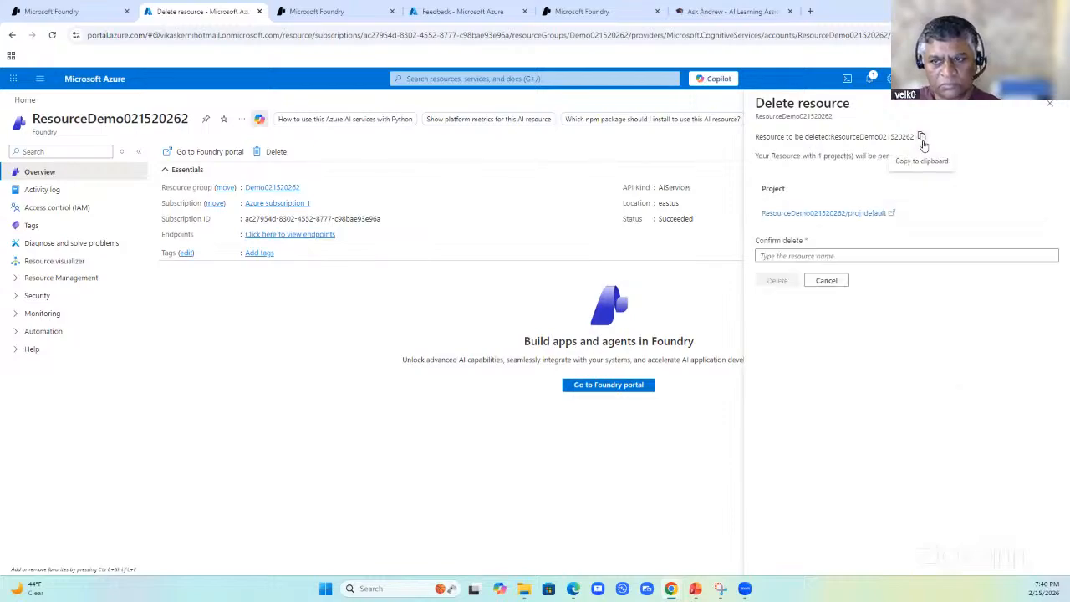
Delete the Foundry resource together with its proj-default project, entering ResourceDemo021520262 as the deletion confirmation
{"action": "left_click", "coordinate": [789, 255]}
{"action": "key", "text": "ctrl+v"}
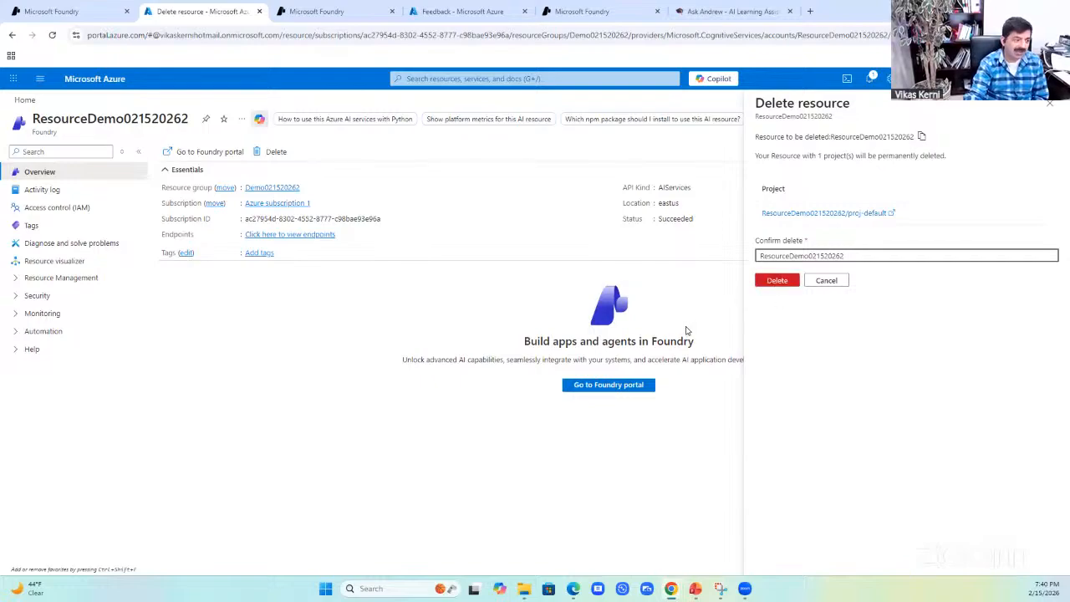
{"action": "left_click", "coordinate": [780, 281]}
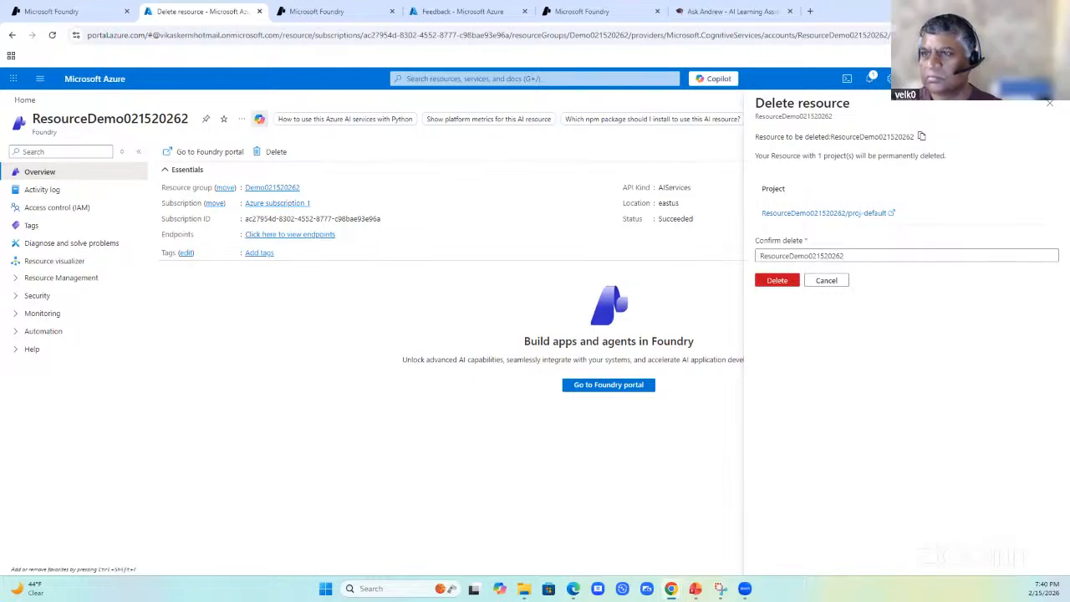
{"action": "left_click_drag", "start_coordinate": [375, 164], "coordinate": [285, 108]}
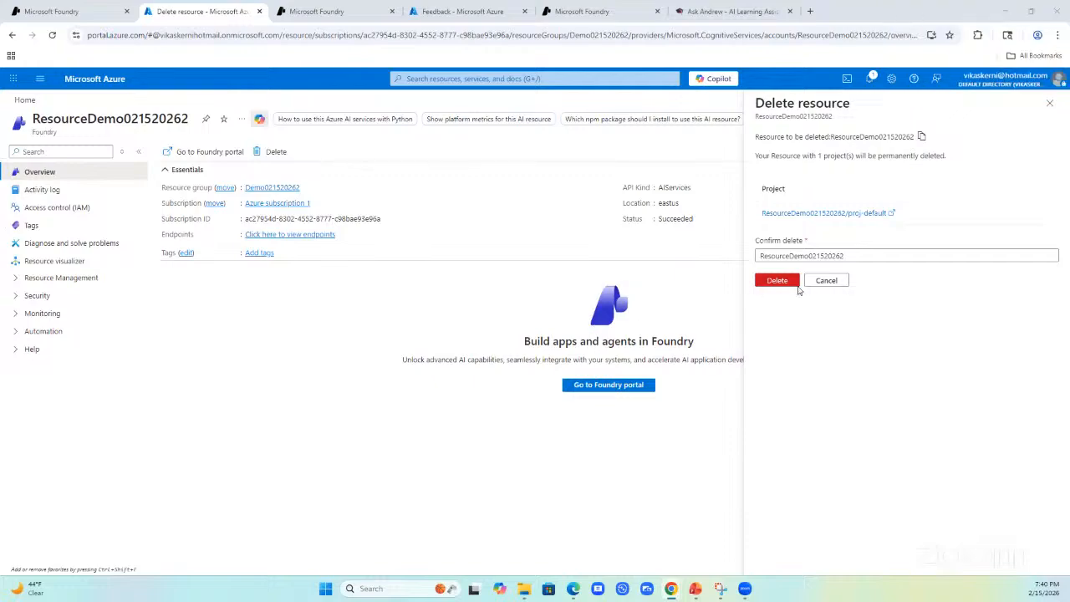
{"action": "left_click", "coordinate": [780, 282]}
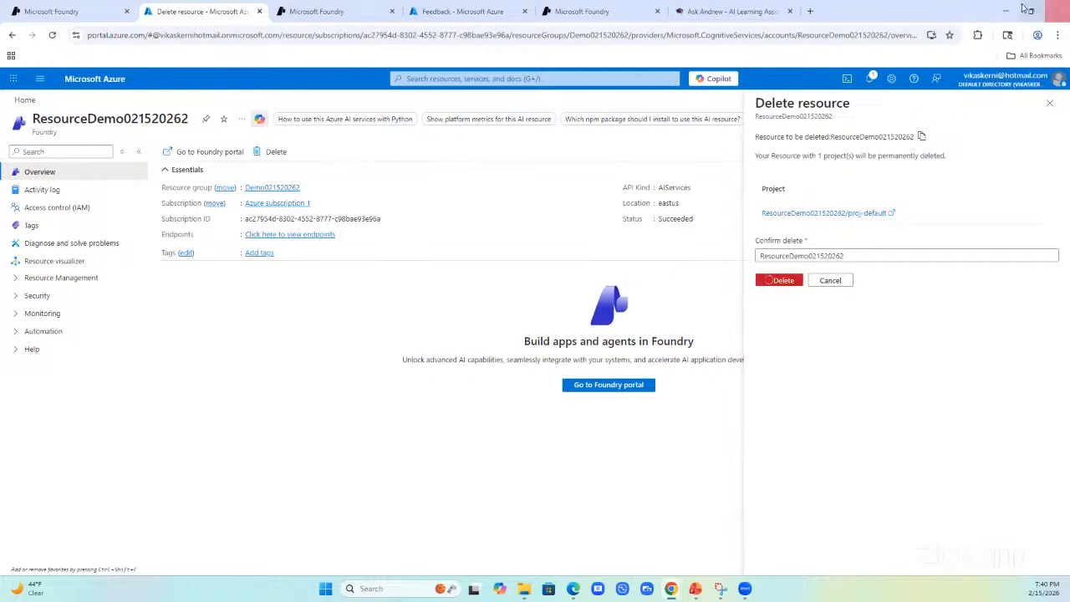